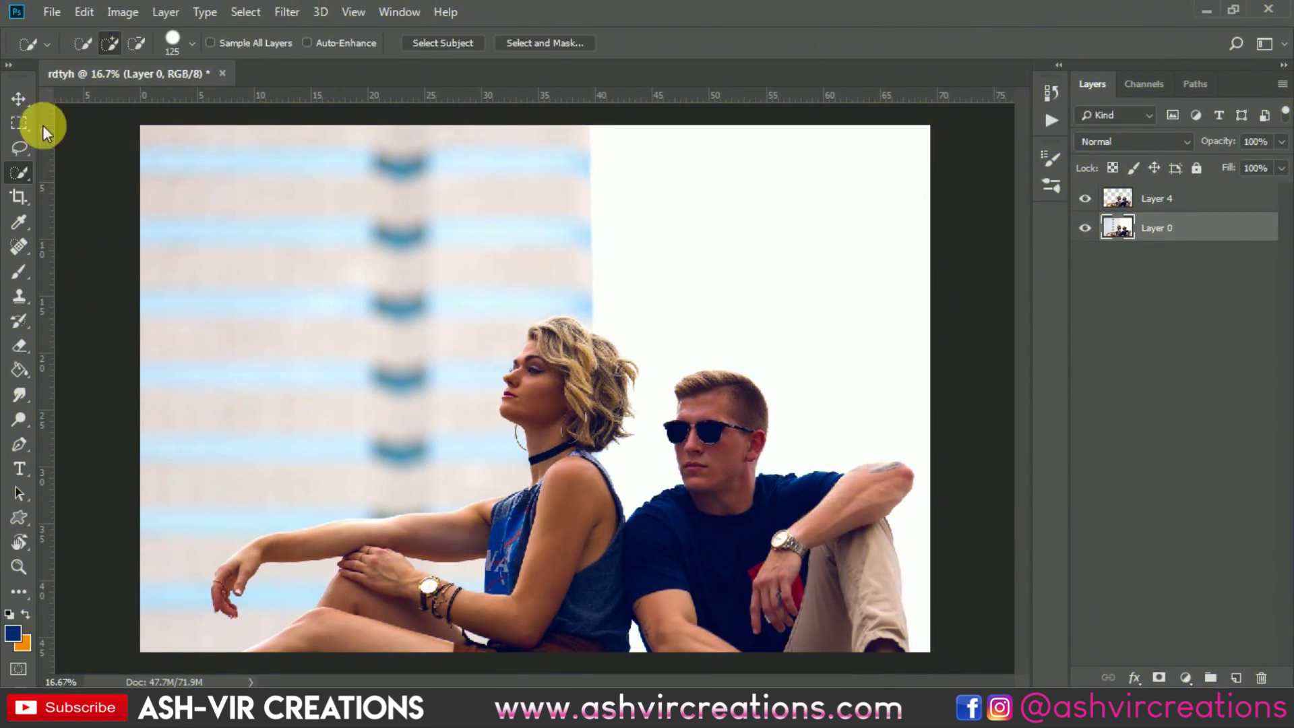
Brush a Quick Selection over the couple and subtract the gap by the woman's hand.
mouse_move(639, 563)
left_mouse_down()
mouse_move(564, 483)
mouse_move(261, 549)
mouse_move(739, 420)
mouse_move(635, 447)
mouse_move(647, 463)
mouse_move(665, 391)
left_mouse_up()
left_click_drag(317, 580, 267, 641)
Hide Layer 4 and refine the couple selection in Select and Mask.
left_click(1085, 198)
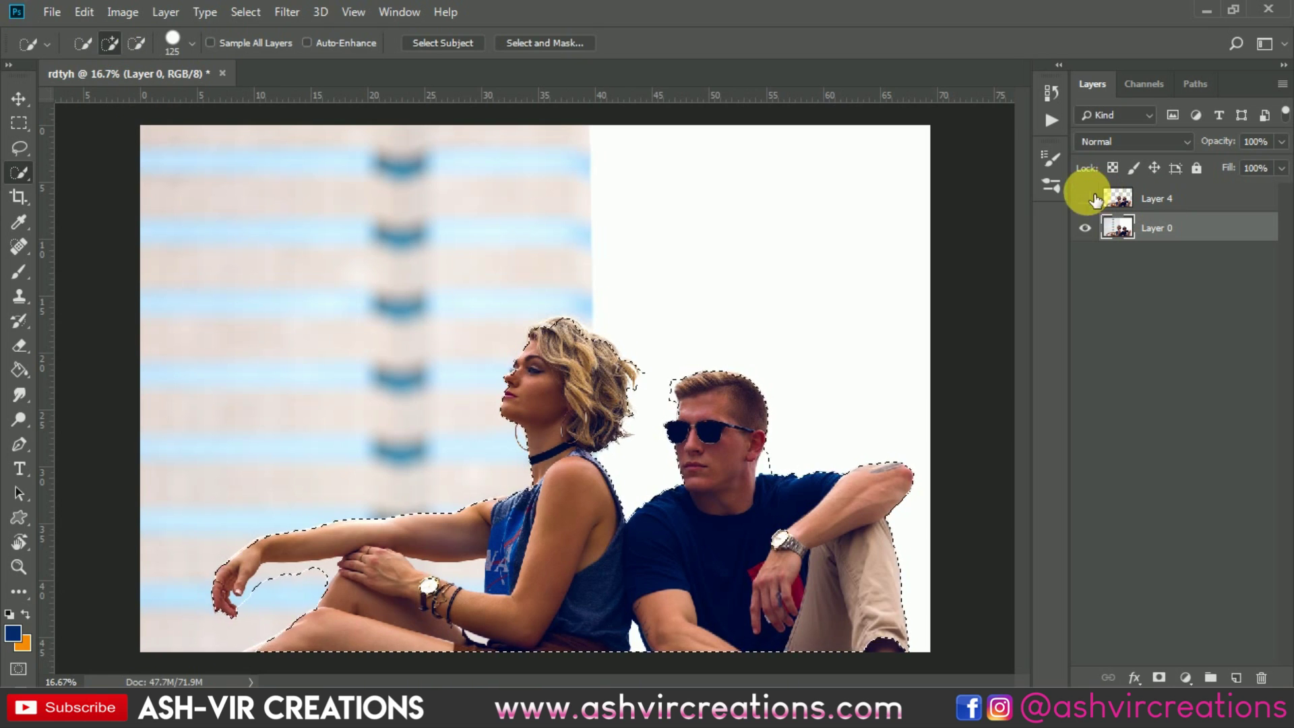
right_click(591, 352)
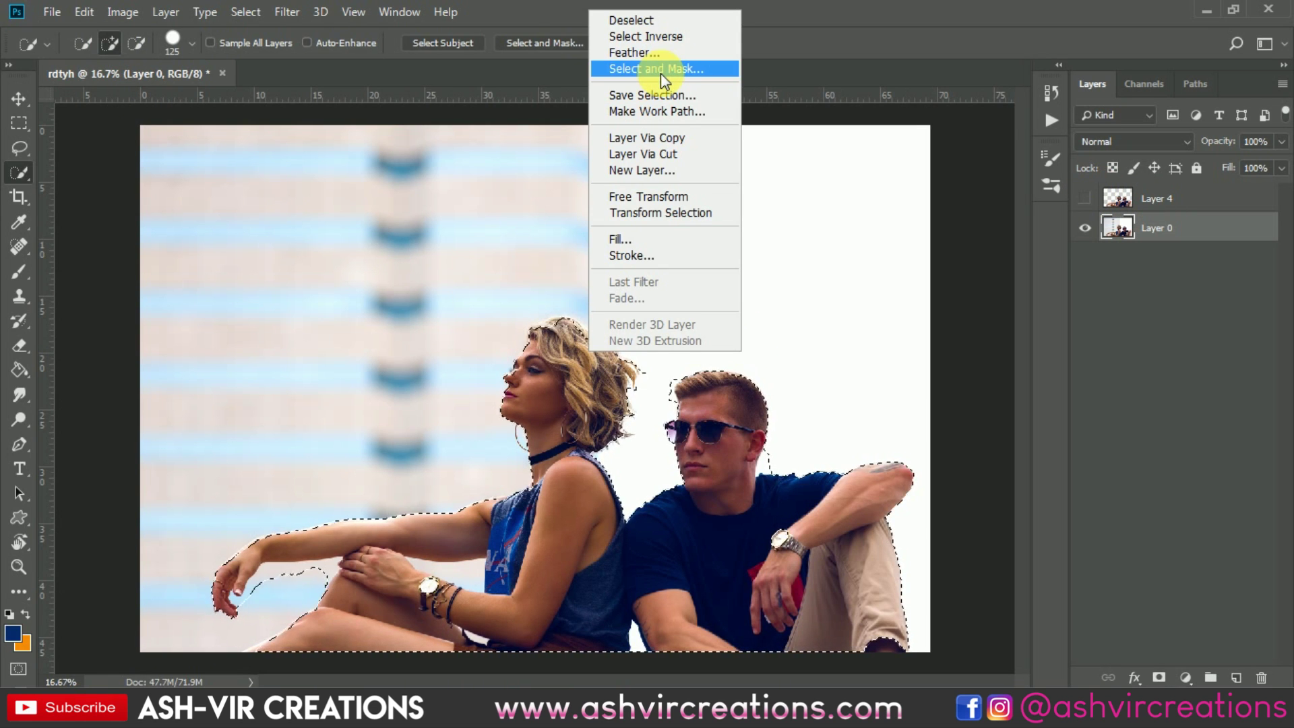
left_click(661, 70)
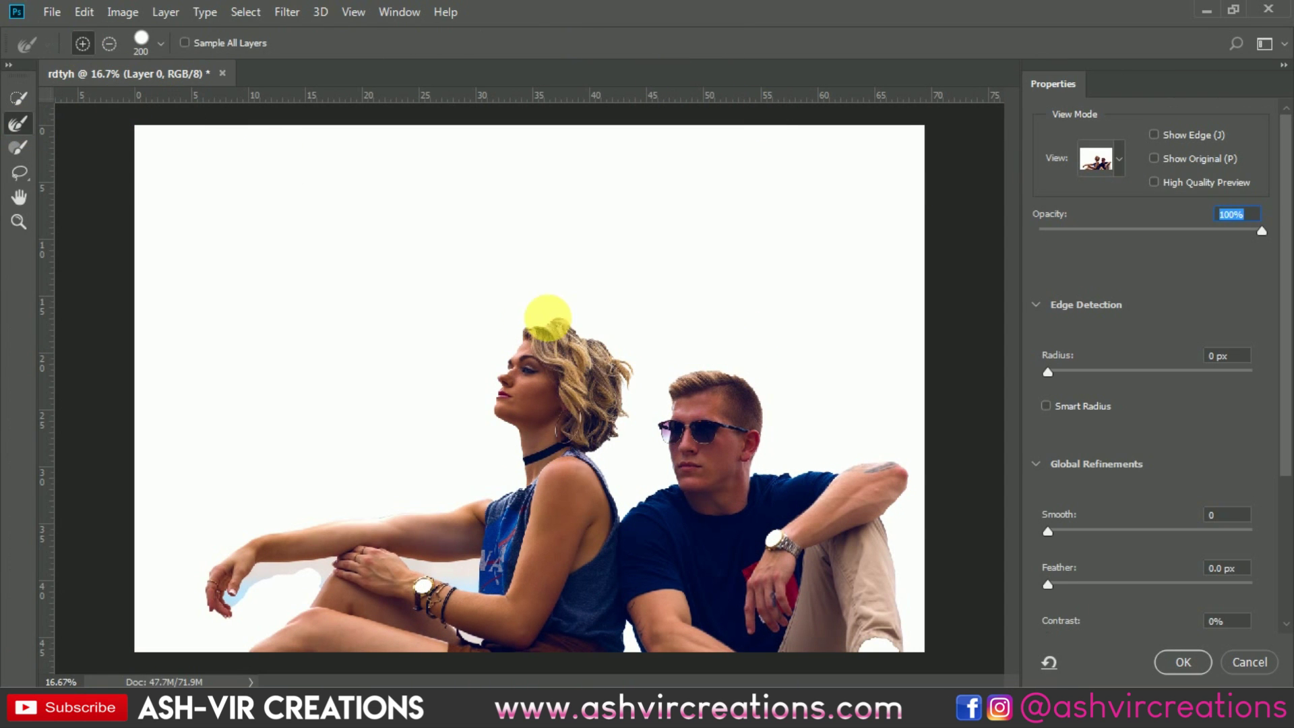
left_click(1181, 662)
Copy the couple to a new layer, delete the extra Layer 5 copy, and restore layer visibility.
right_click(591, 432)
left_click(687, 196)
left_click(1085, 257)
key("Delete")
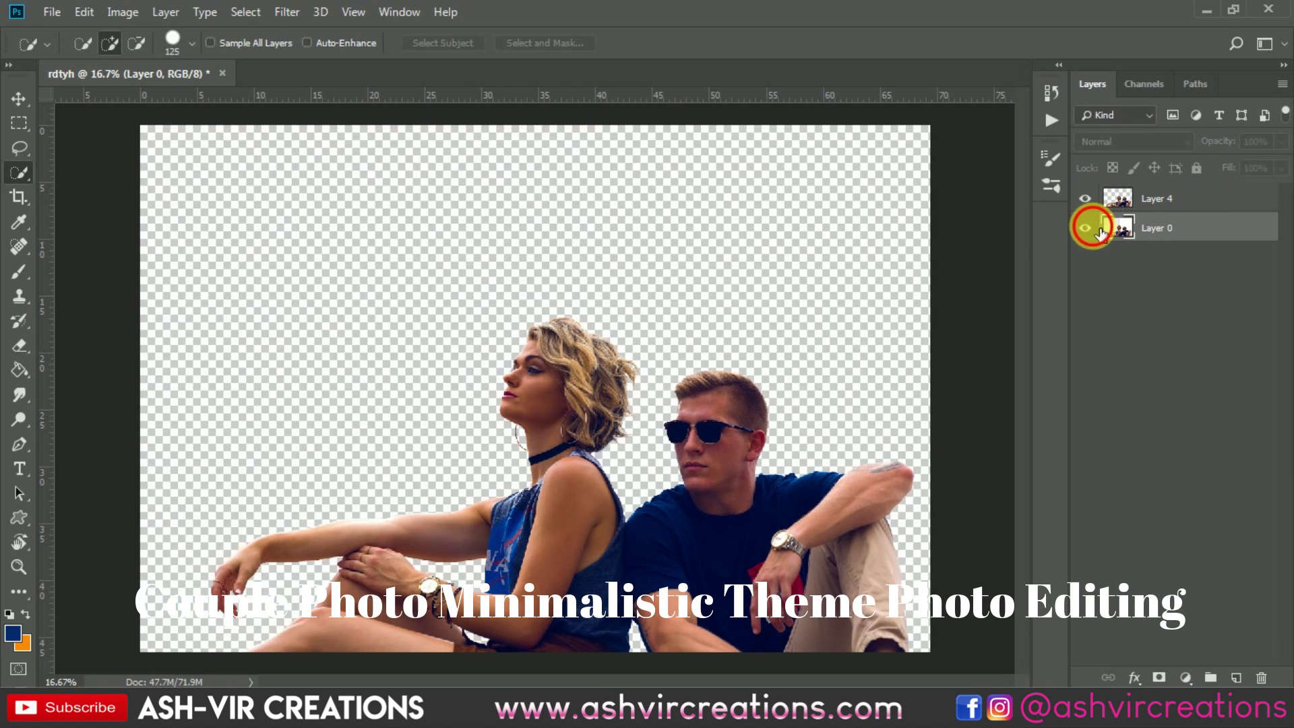
left_click(1085, 228)
left_click(1086, 198)
Move and scale the room photo with Free Transform so it covers the canvas.
key("v")
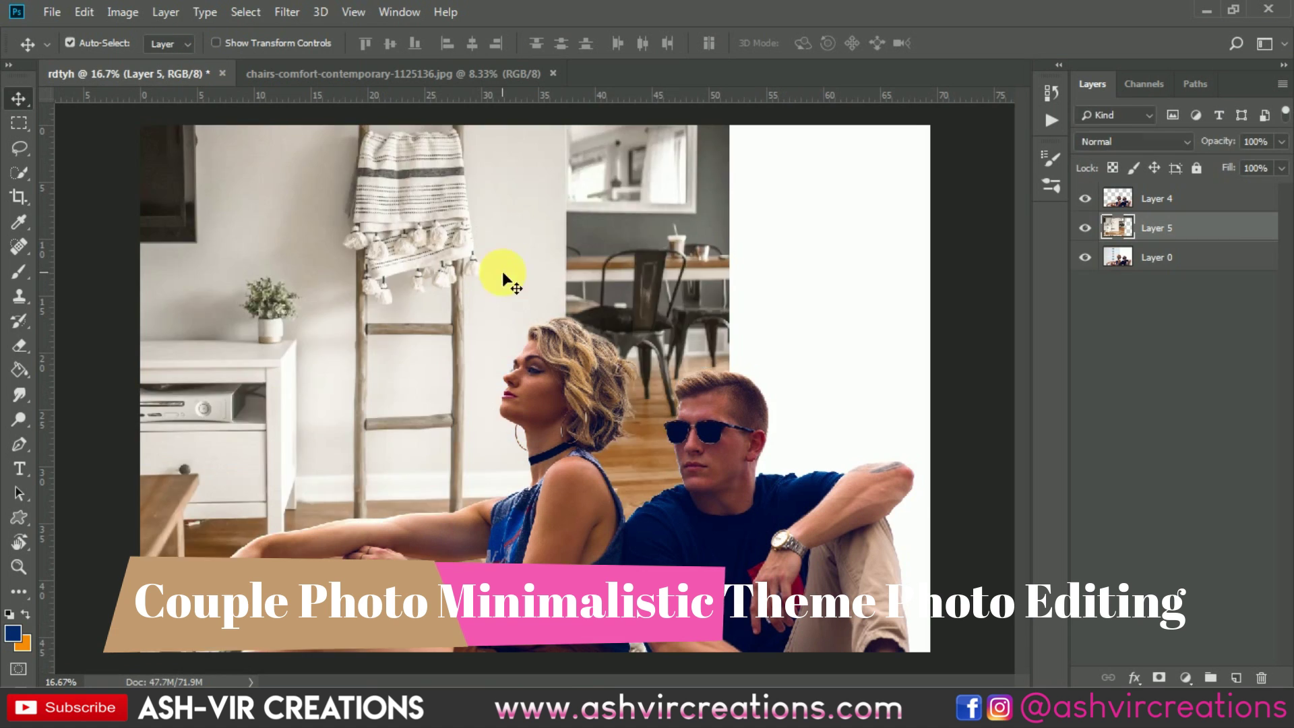
left_click_drag(418, 260, 589, 257)
key("ctrl+t")
key("ctrl+0")
left_click_drag(658, 544, 640, 294)
scroll(567, 265, "up", 1)
scroll(379, 240, "down", 3)
scroll(664, 336, "up", 3)
left_click_drag(664, 336, 669, 357)
key("Return")
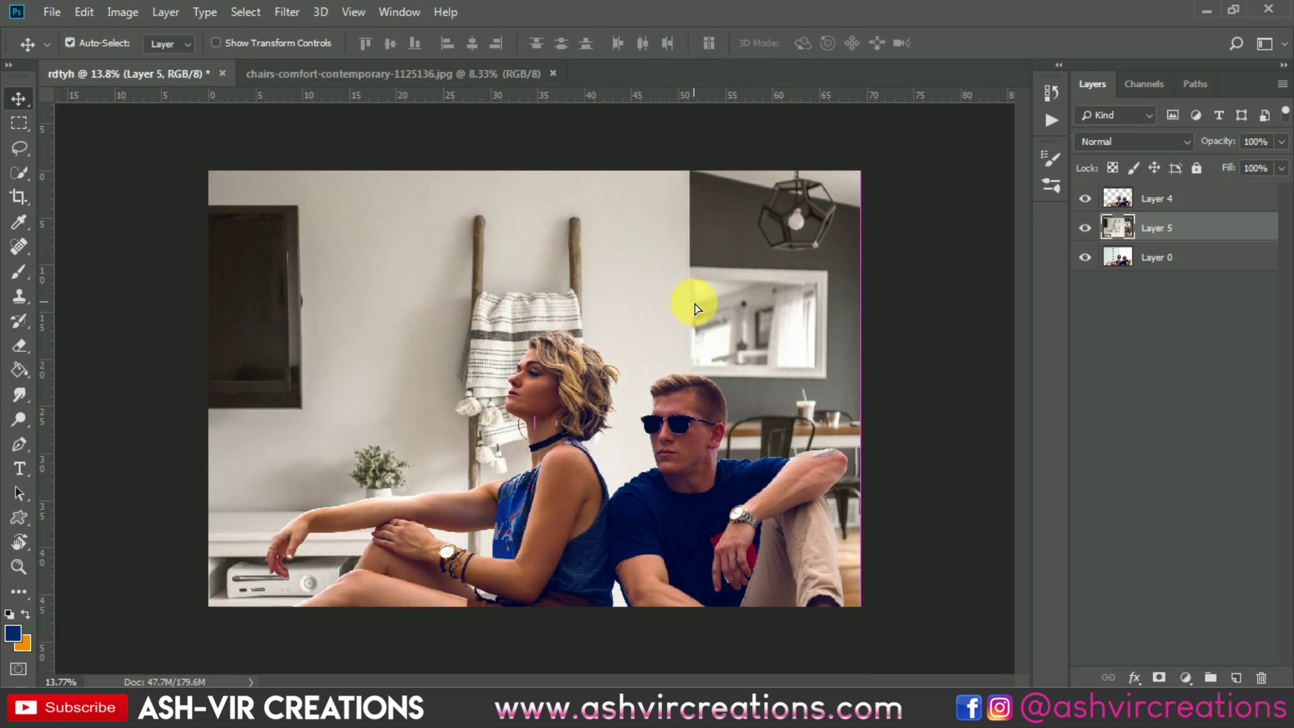
Apply a Box Blur to the room photo, toggling the preview to compare.
left_click(286, 12)
mouse_move(333, 217)
left_click(566, 279)
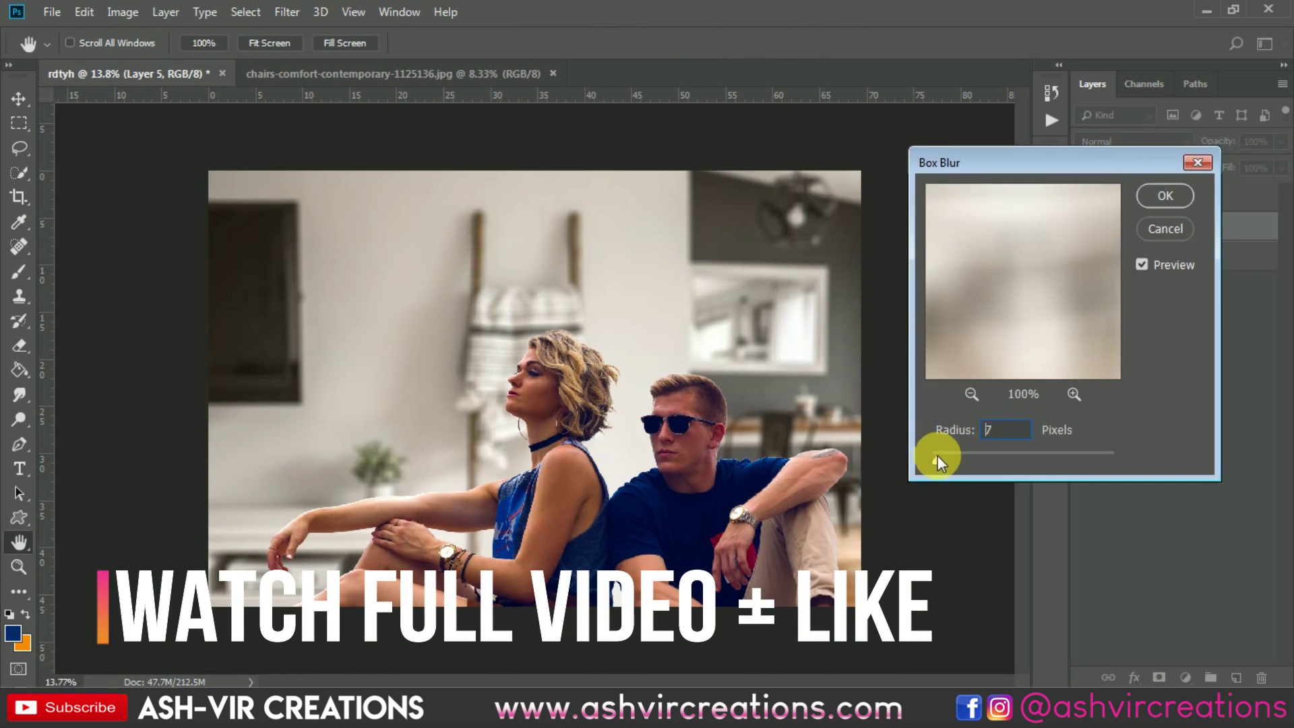
left_click(1143, 263)
left_click(1143, 262)
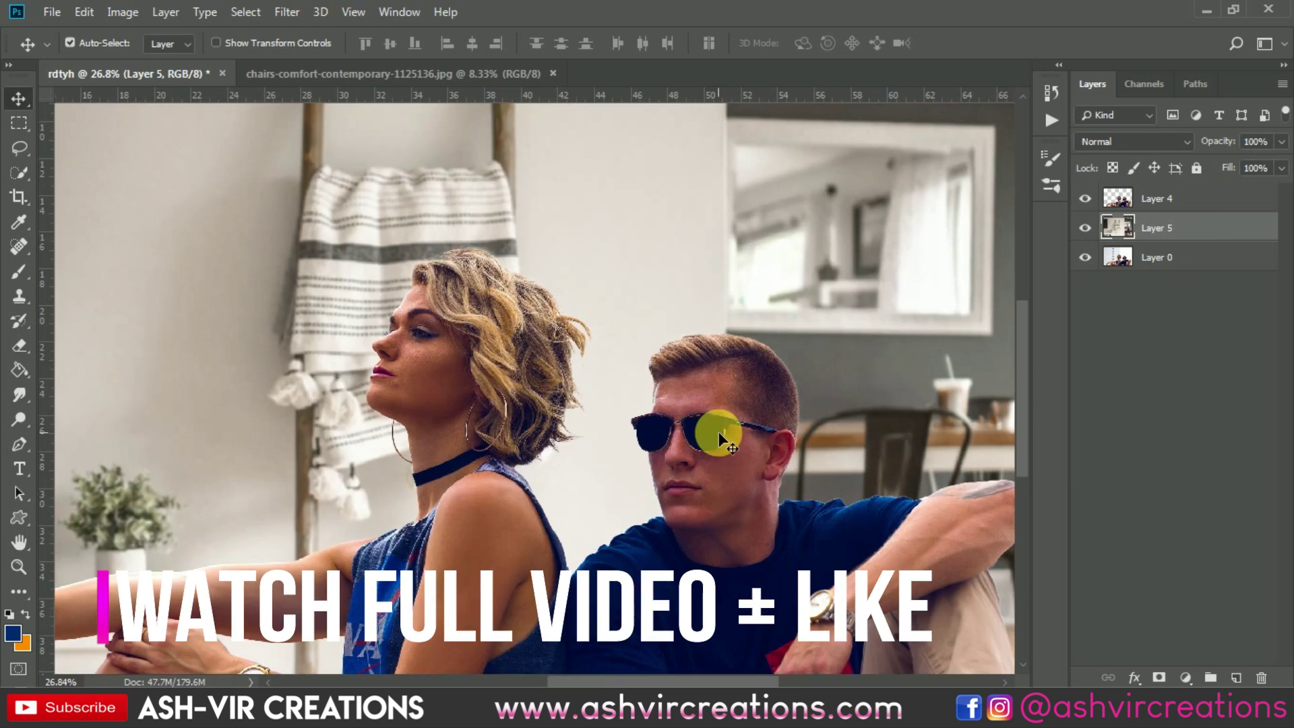
scroll(718, 432, "down", 3)
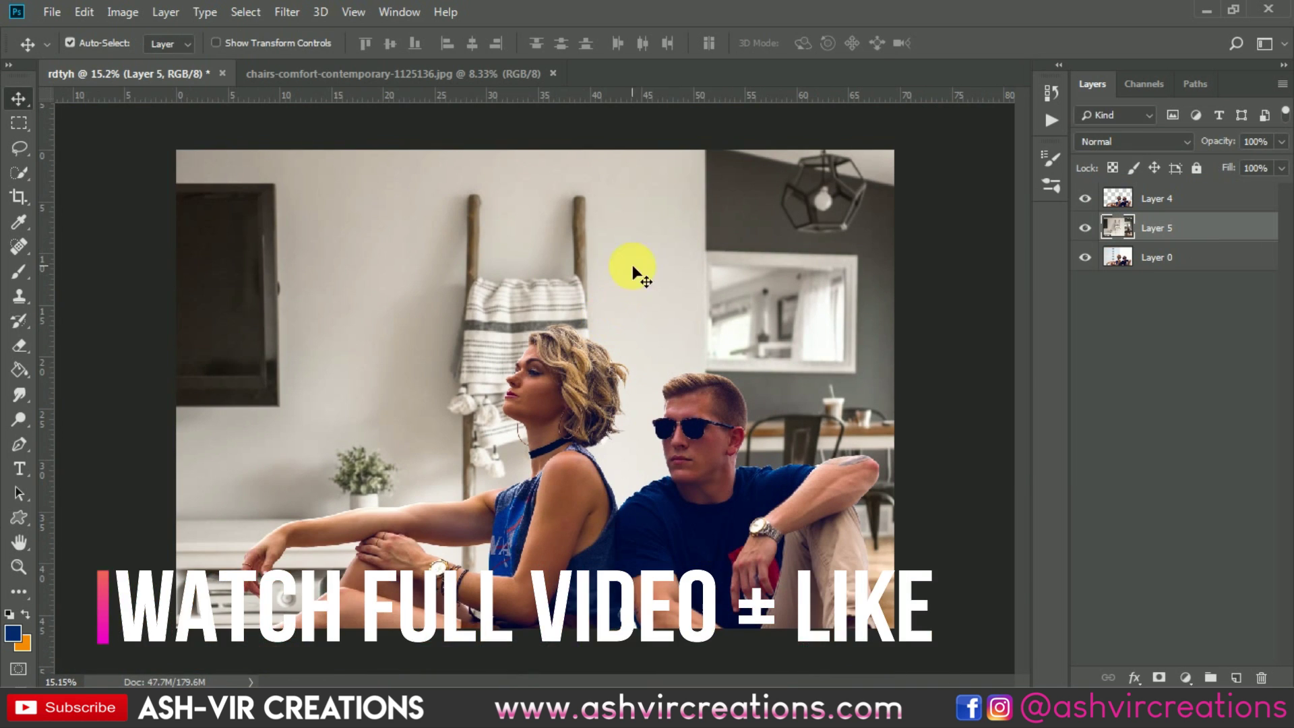
Extend the canvas taller with the Crop tool.
left_click(19, 195)
scroll(362, 280, "down", 2)
key("ctrl+r")
scroll(463, 202, "down", 1)
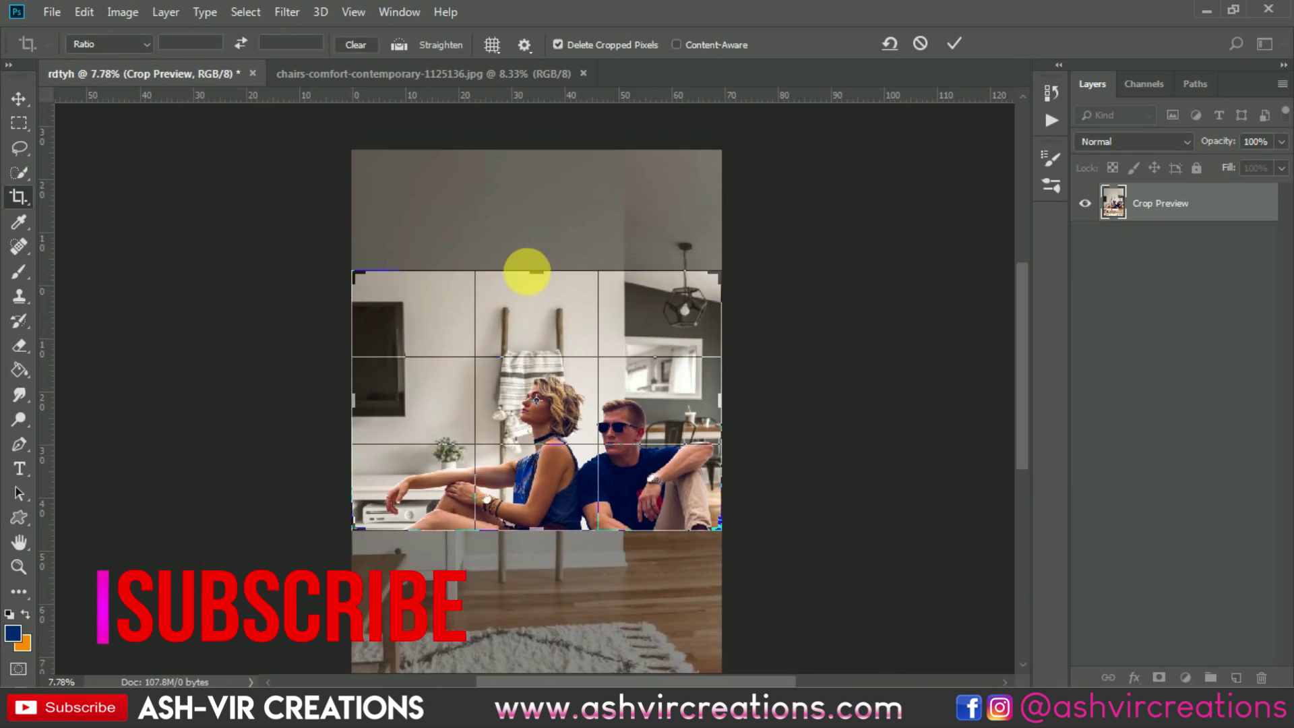
scroll(552, 242, "up", 1)
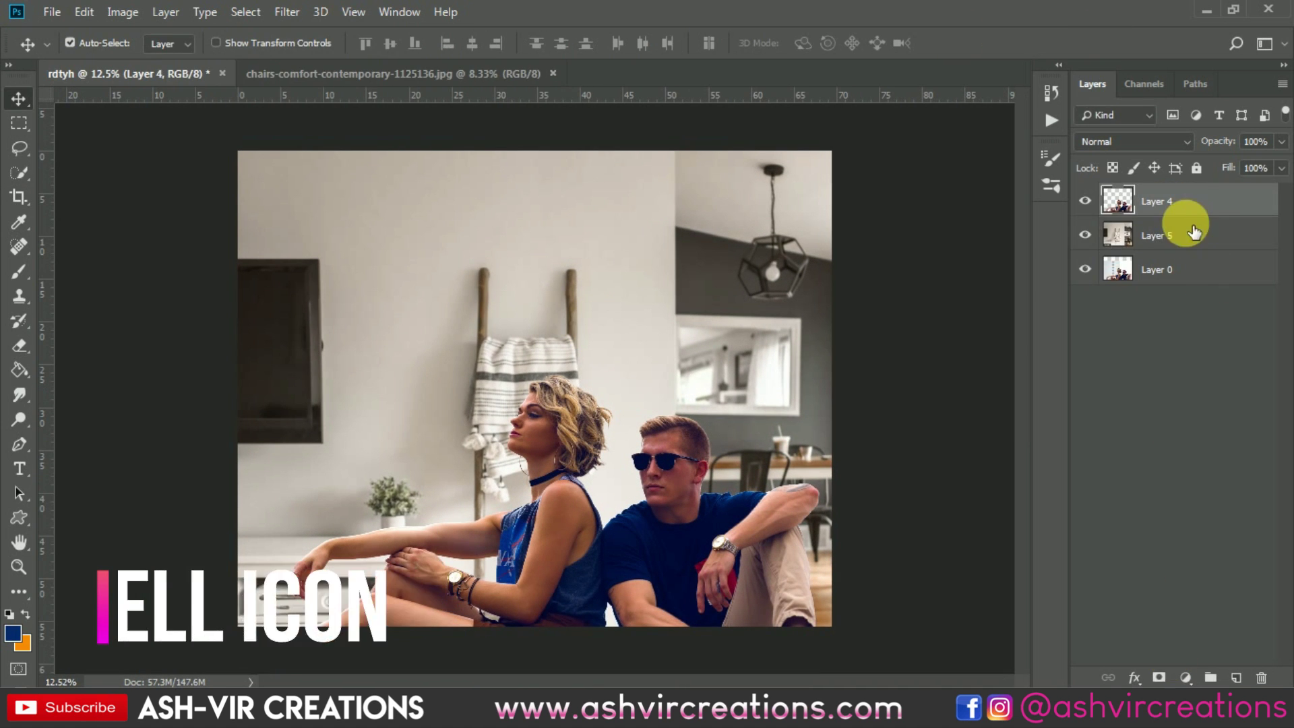
Merge the couple with the room layer and apply the AuthenticLoveInspired a7 Camera Raw preset.
key("ctrl+e")
left_click(287, 12)
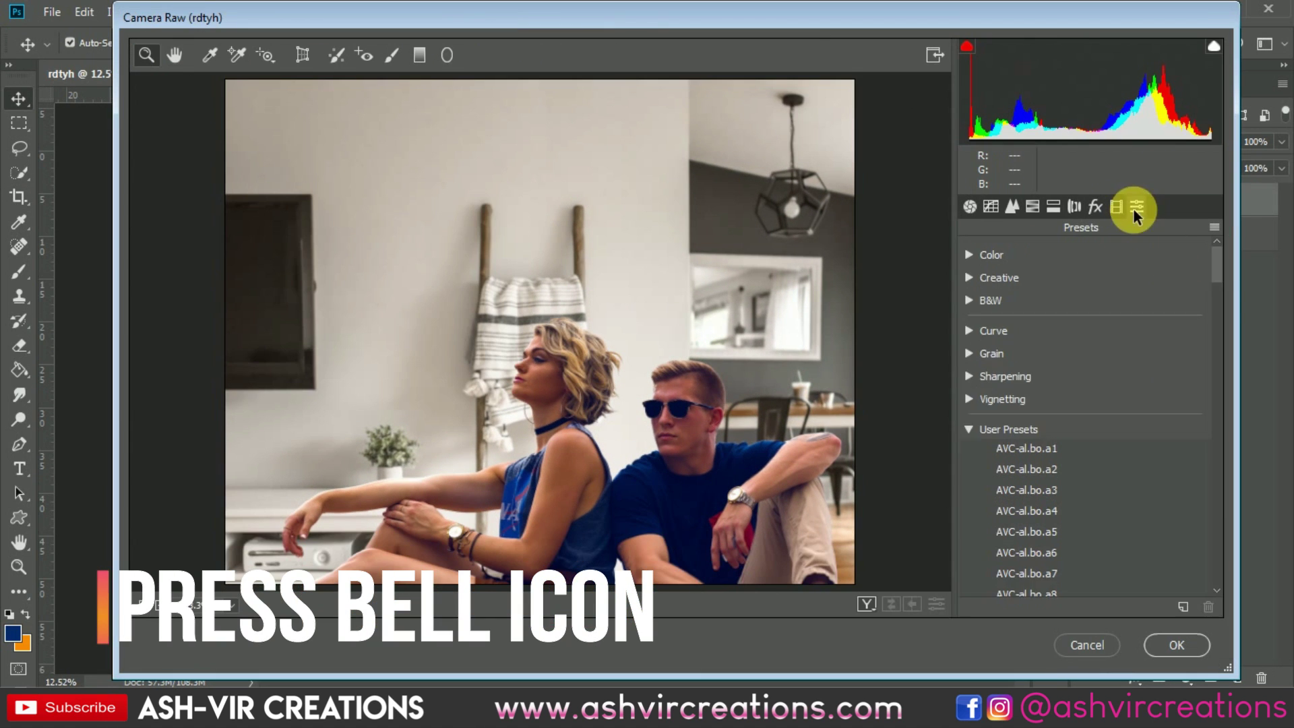
scroll(1219, 302, "down", 5)
left_click(1039, 303)
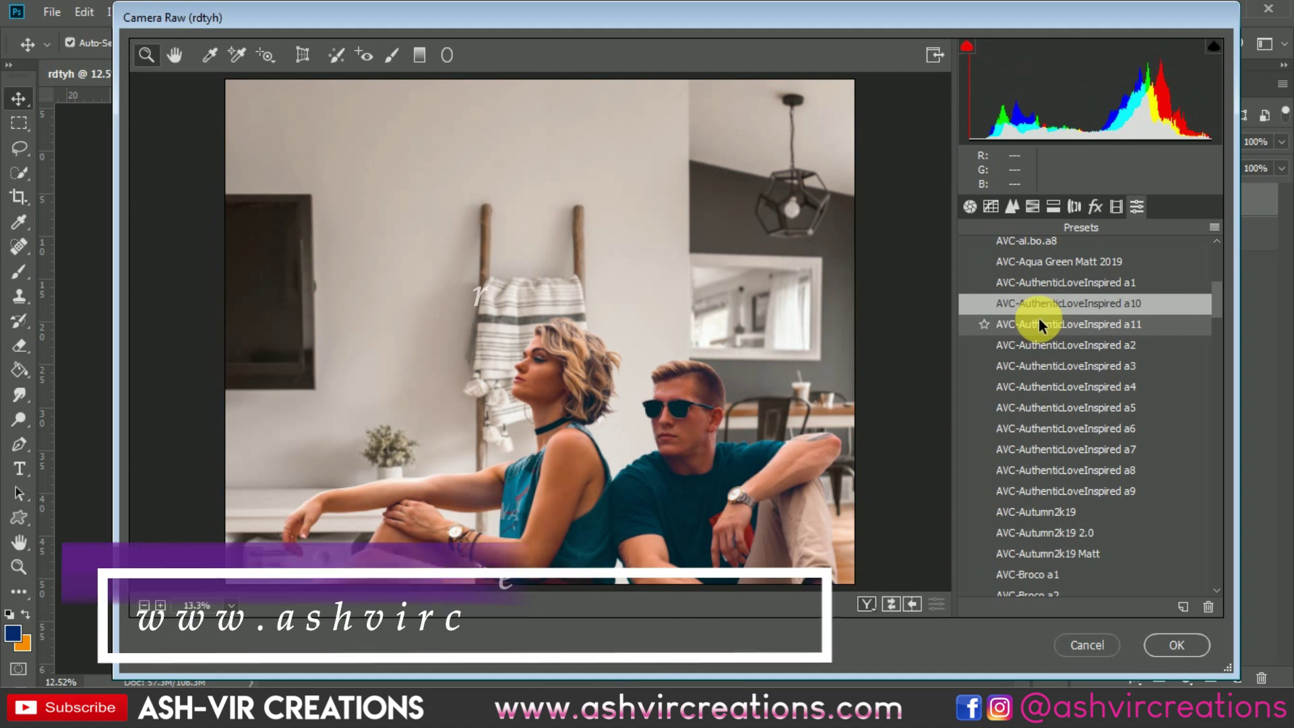
left_click(1037, 450)
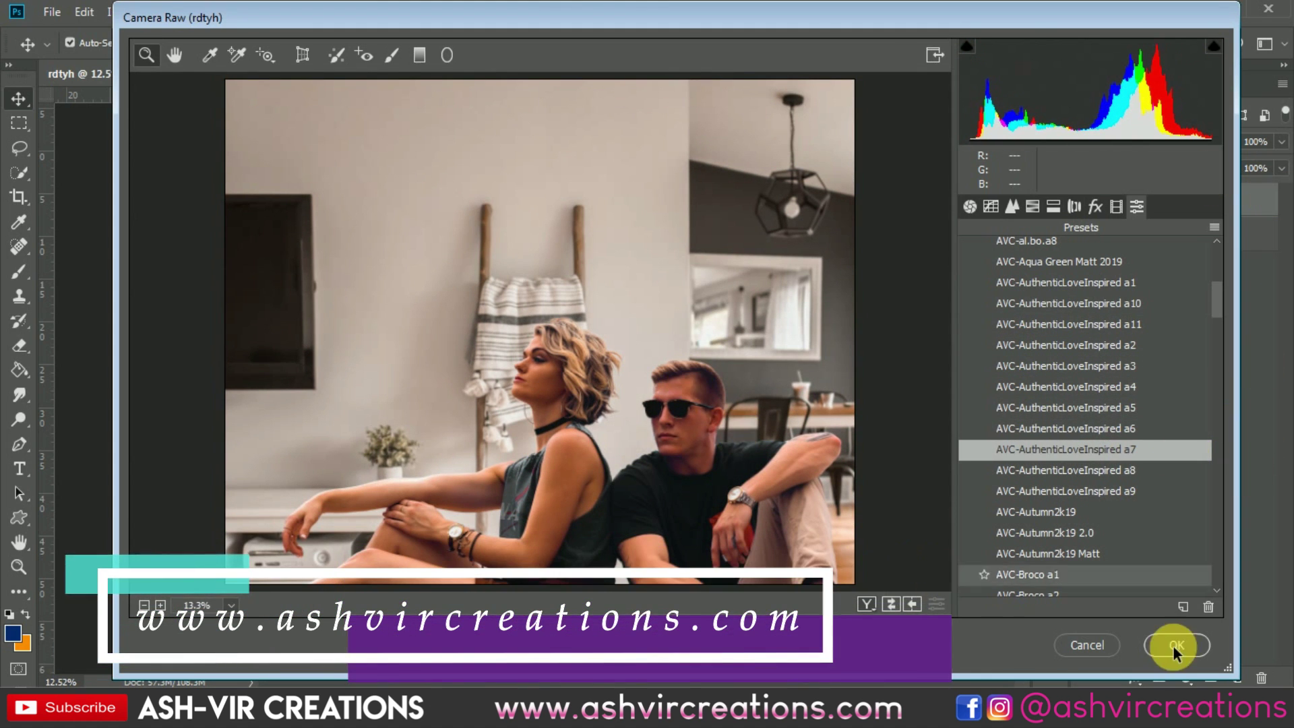
Set a -48 vignette, review the Detail and HSL panels, and apply the Camera Raw grade.
left_click(1095, 207)
left_click_drag(1090, 450, 1034, 450)
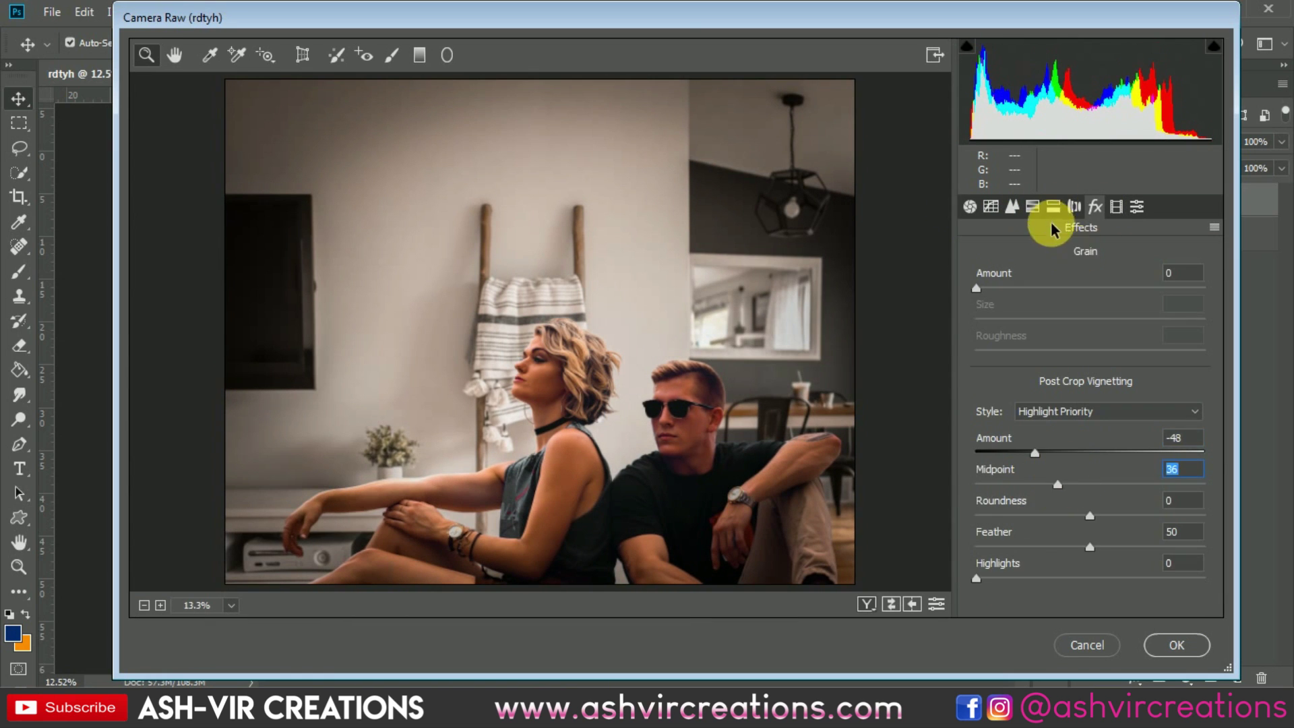
left_click(1012, 206)
left_click(1033, 207)
left_click(1175, 646)
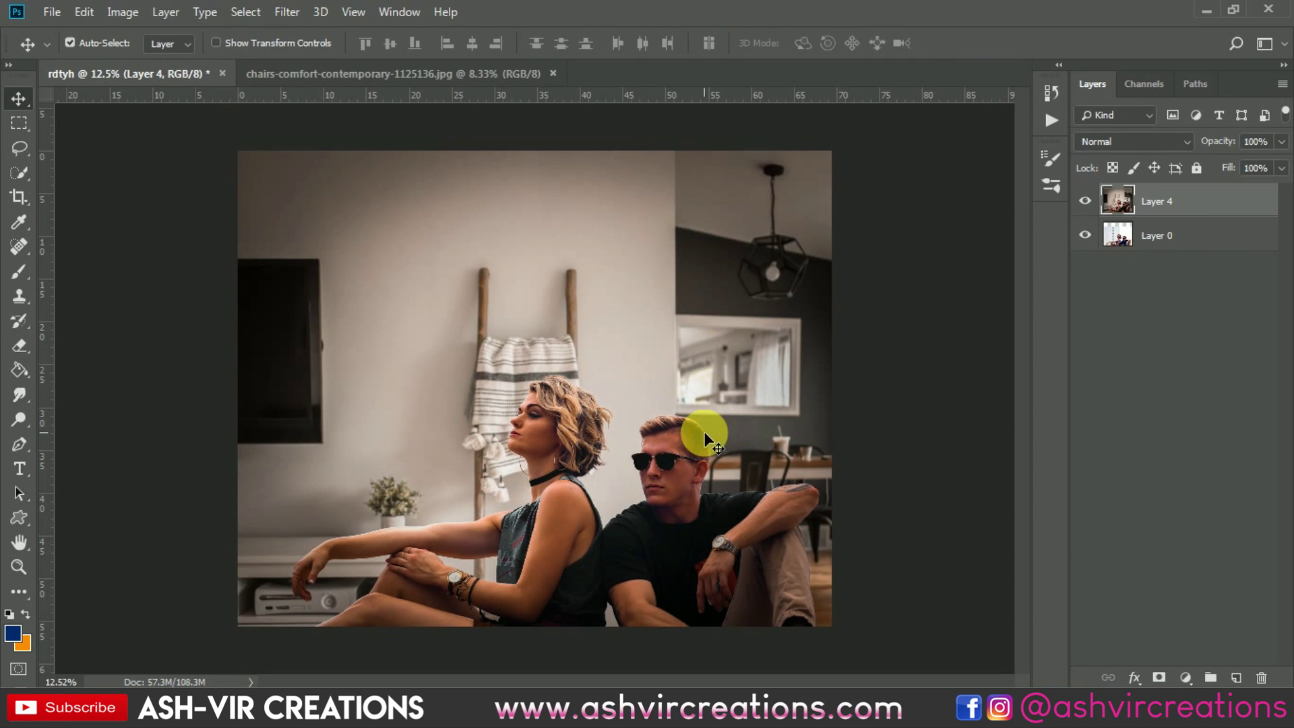
scroll(958, 221, "up", 1)
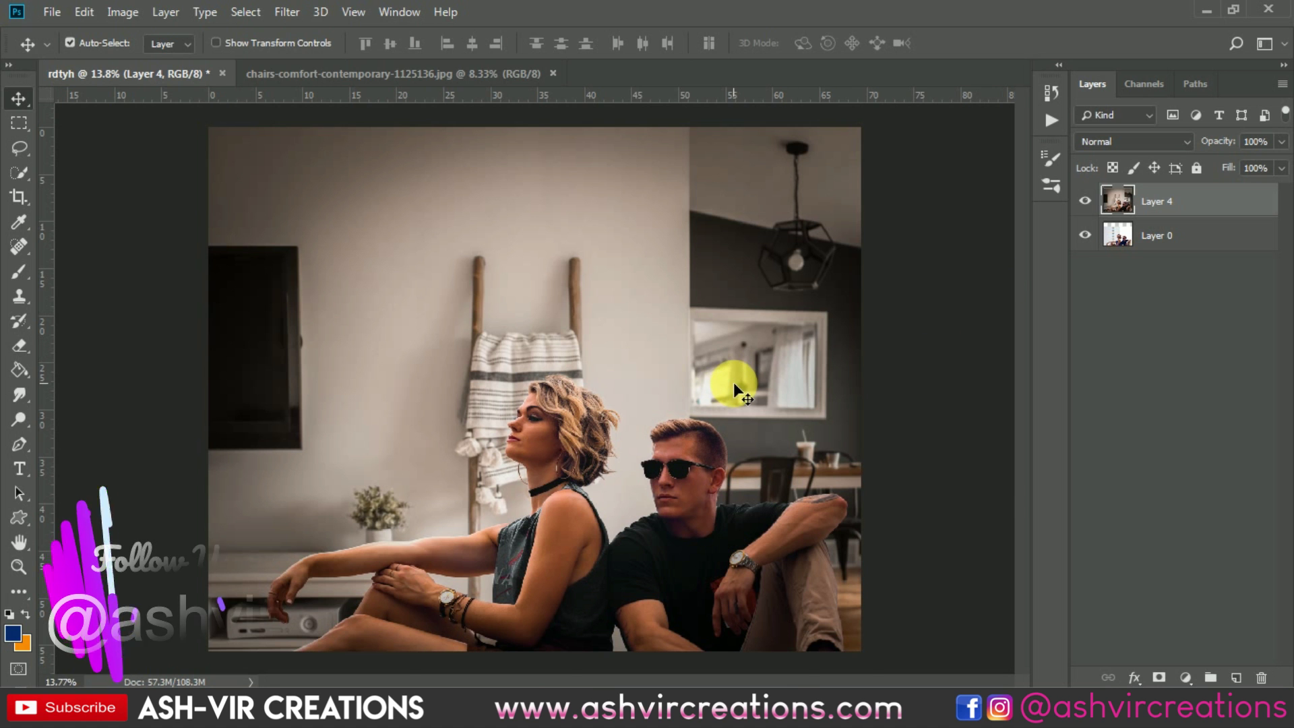
Show Layer 0's original building background and pick the Quick Selection tool.
scroll(734, 383, "up", 2)
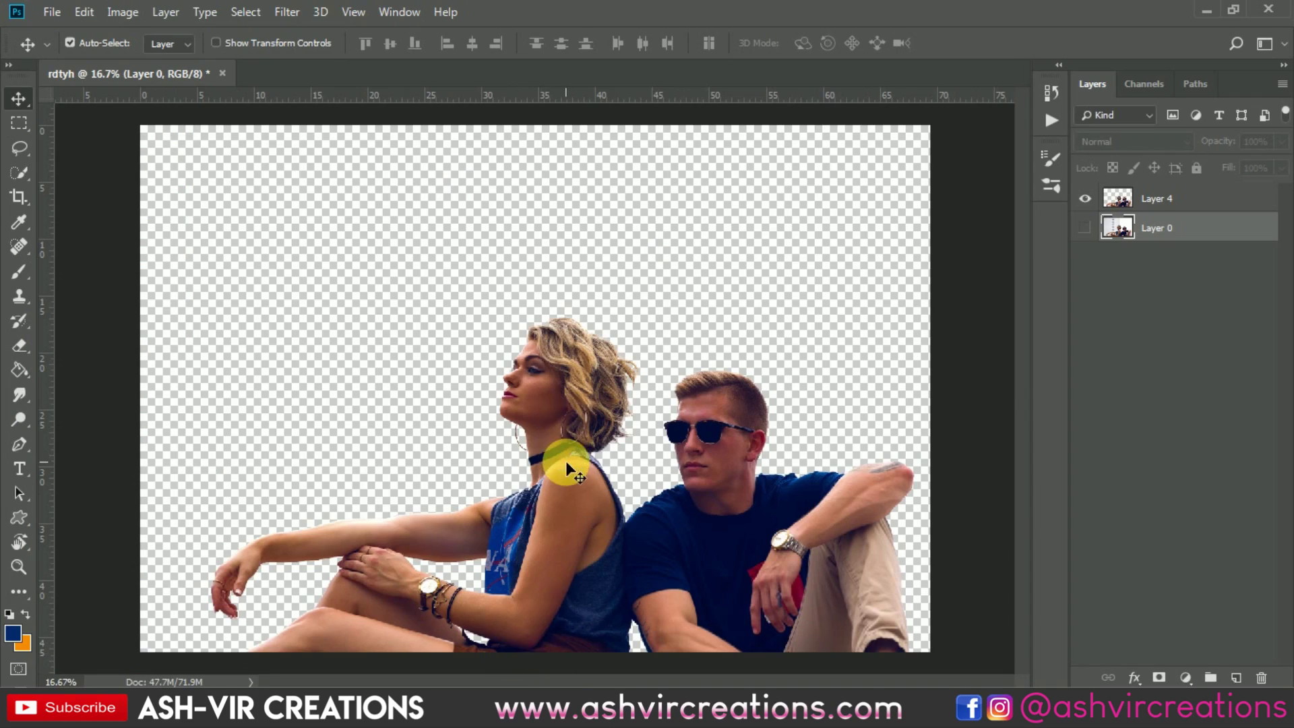
left_click(1087, 229)
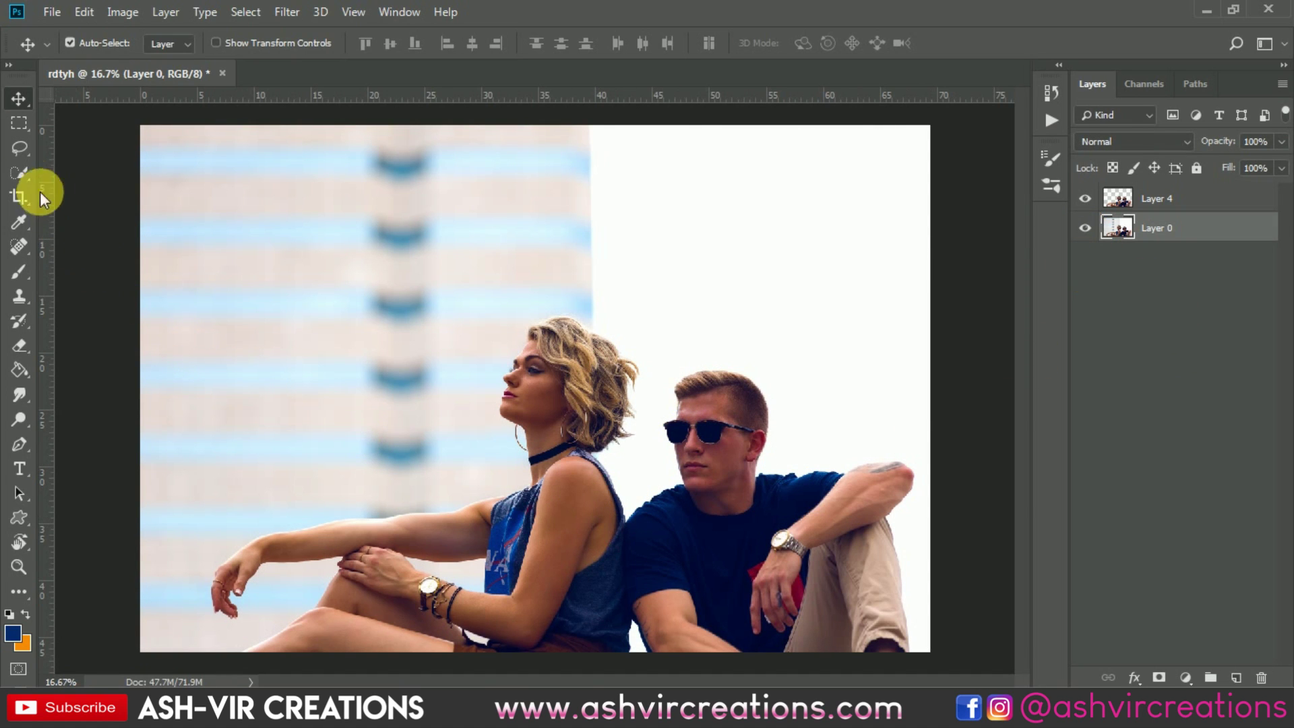
left_click(24, 175)
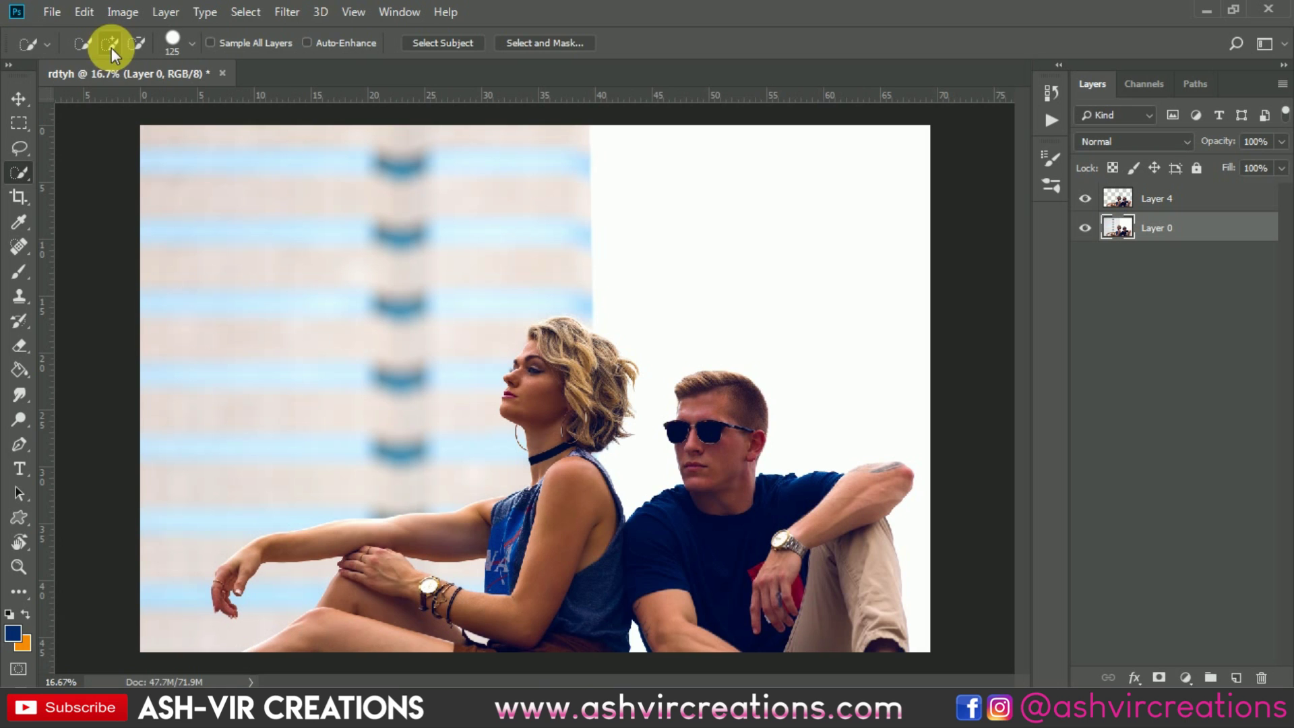
Select the couple on Layer 0, subtracting the hand gap and adding the hair, with Layer 4 hidden.
mouse_move(651, 568)
left_mouse_down()
mouse_move(580, 525)
mouse_move(564, 412)
mouse_move(569, 434)
mouse_move(580, 375)
mouse_move(601, 375)
mouse_move(602, 400)
mouse_move(573, 496)
mouse_move(536, 534)
mouse_move(298, 552)
mouse_move(263, 569)
mouse_move(246, 605)
mouse_move(404, 591)
mouse_move(319, 660)
mouse_move(764, 621)
mouse_move(839, 542)
mouse_move(880, 591)
mouse_move(771, 486)
mouse_move(740, 420)
mouse_move(565, 346)
mouse_move(596, 373)
mouse_move(637, 478)
mouse_move(639, 459)
mouse_move(653, 470)
mouse_move(649, 459)
mouse_move(626, 456)
mouse_move(676, 482)
mouse_move(652, 484)
mouse_move(660, 415)
left_mouse_up()
left_click(135, 44)
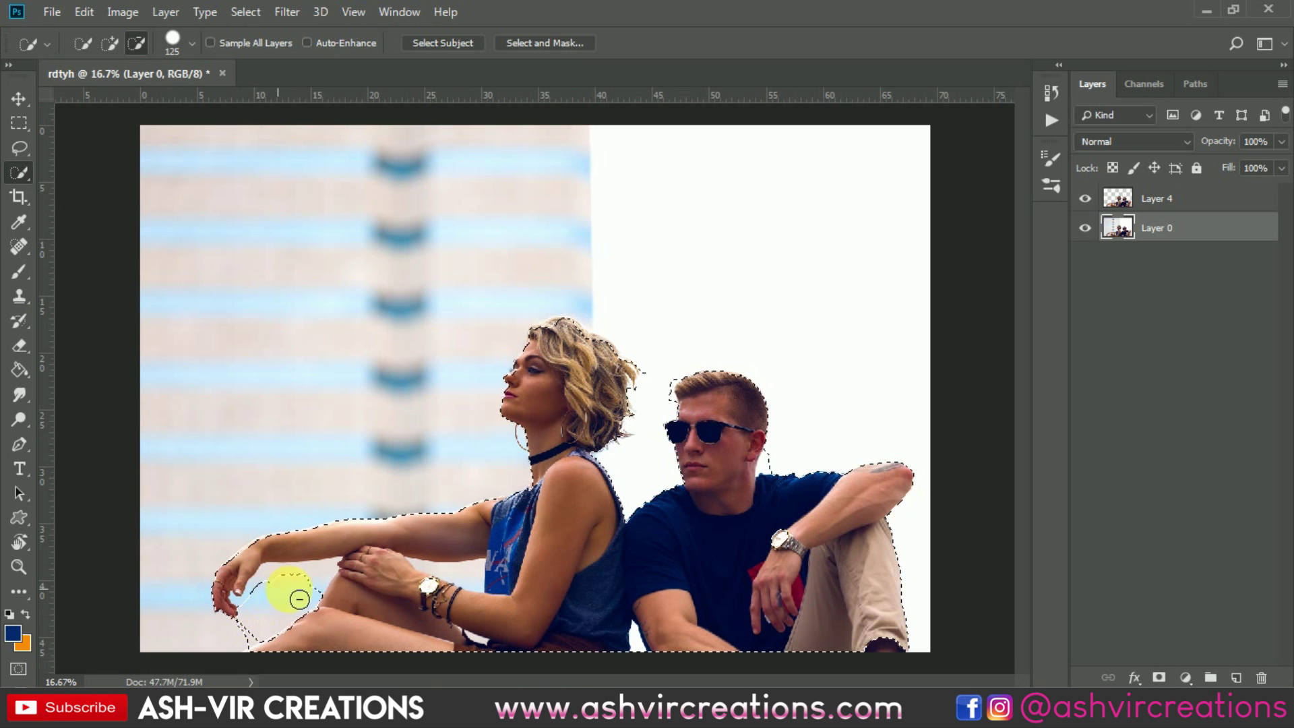
left_click_drag(256, 589, 241, 592)
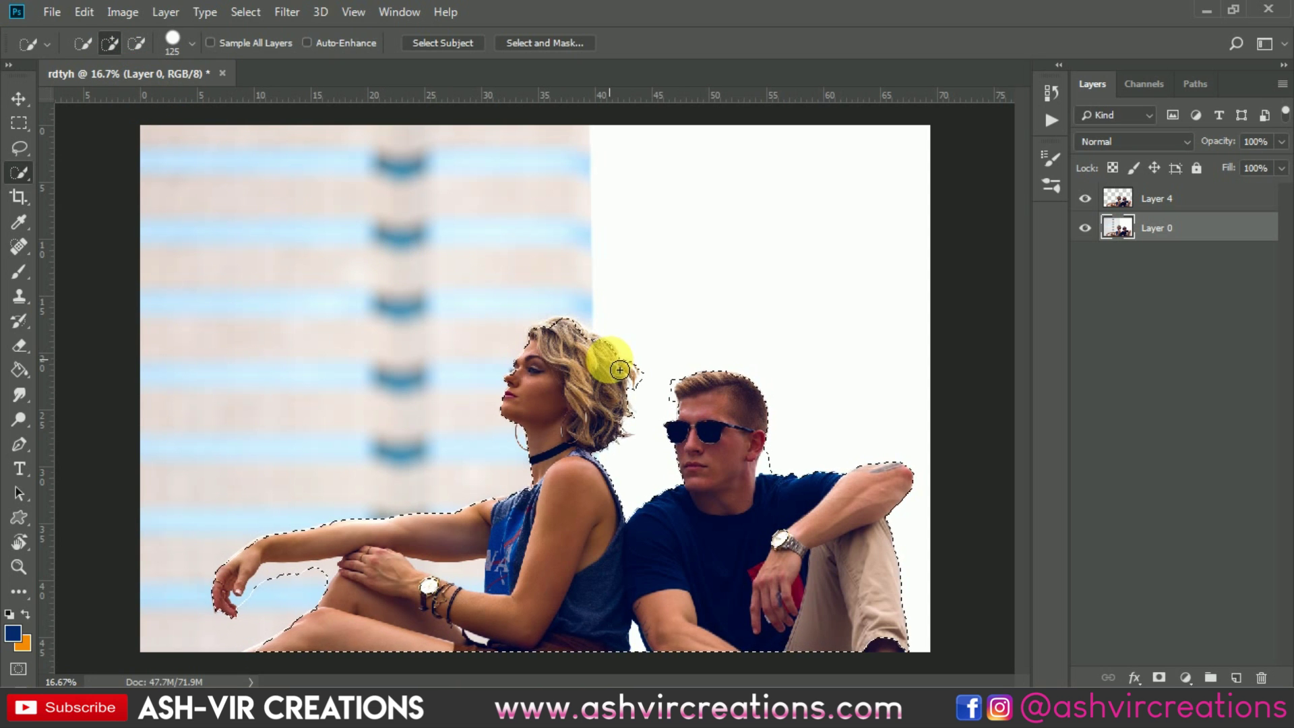
left_click_drag(619, 367, 615, 392)
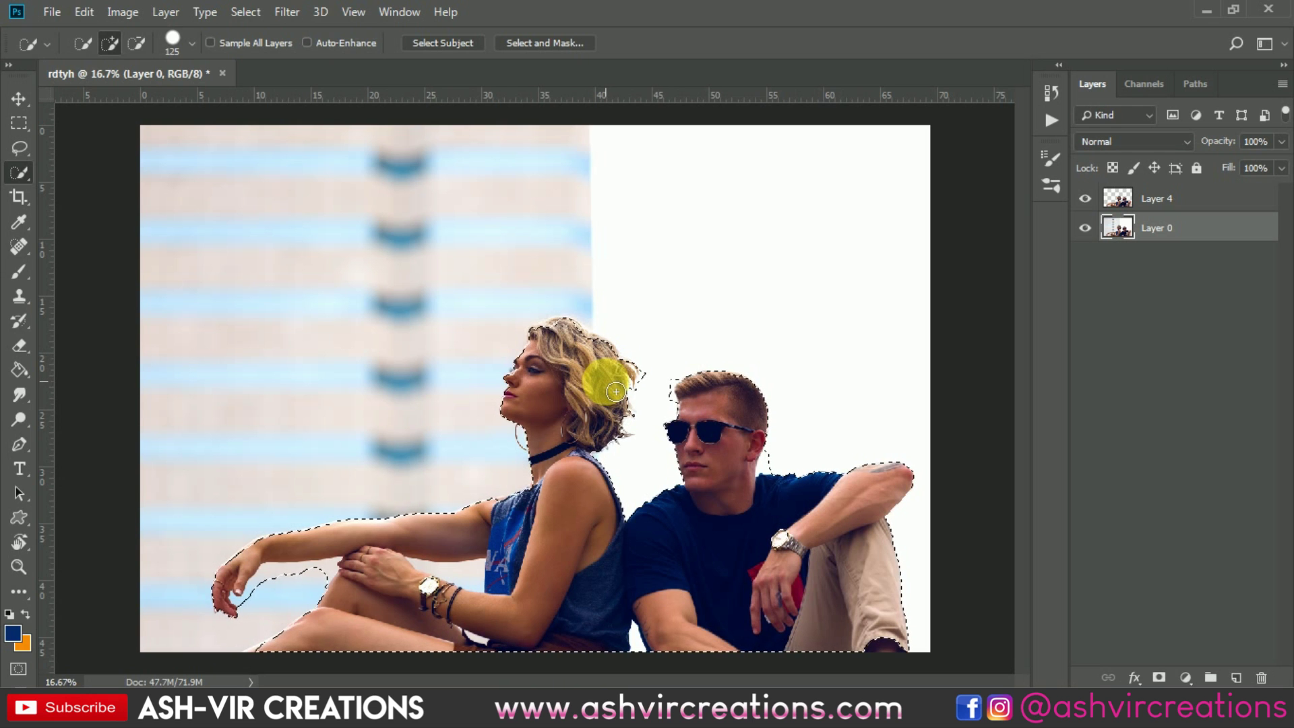
left_click(1085, 197)
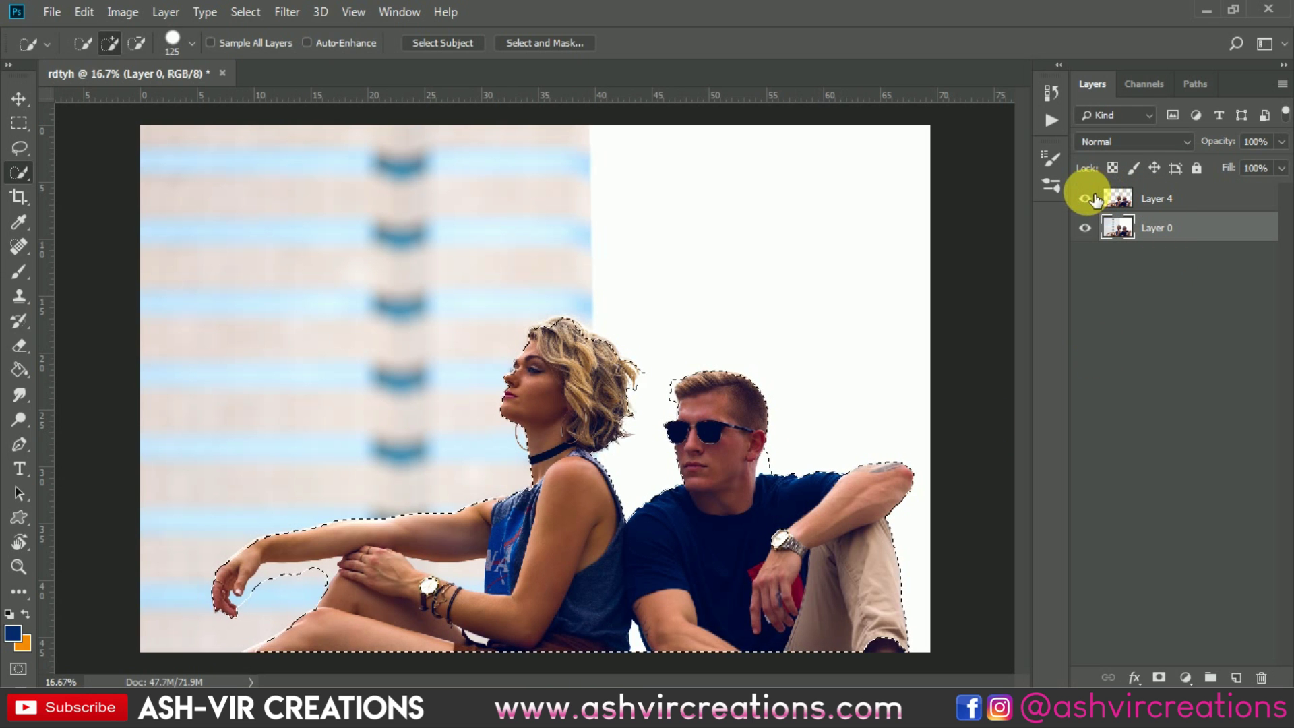
left_click(600, 365)
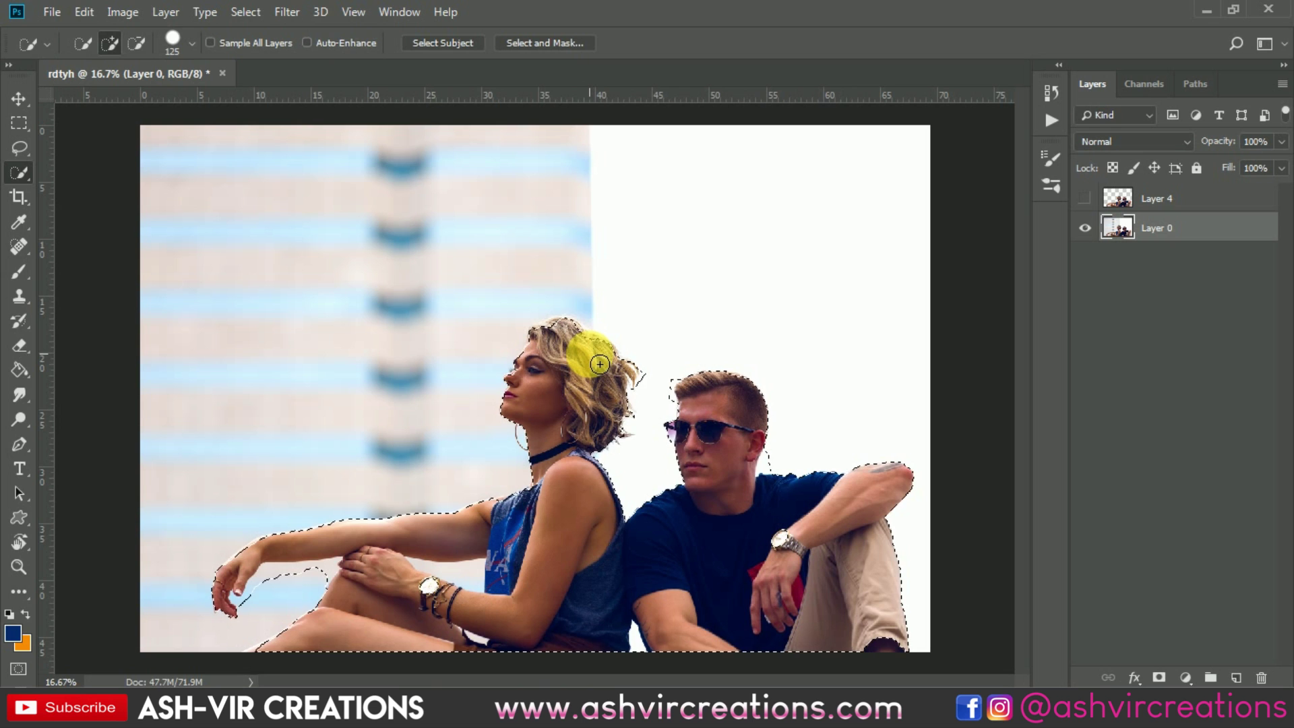
right_click(589, 353)
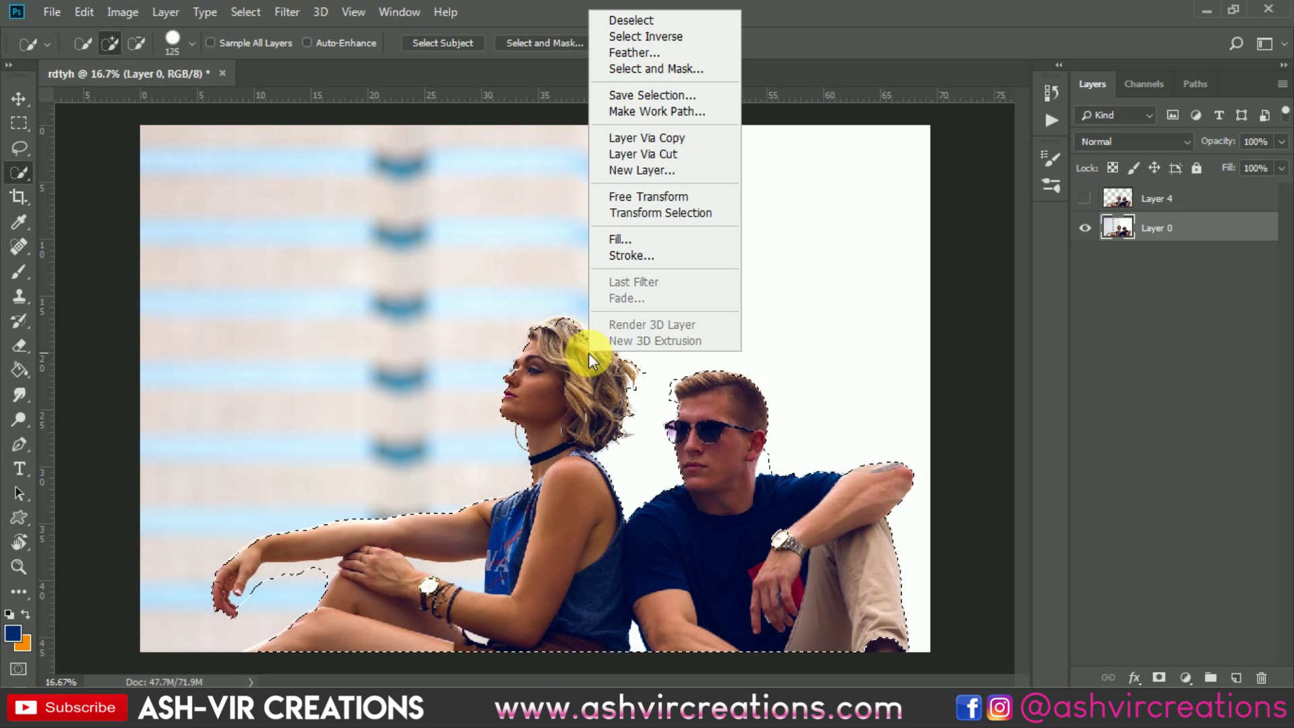
Paint the Refine Edge Brush over the top of the hair in Select and Mask and accept.
left_click(660, 69)
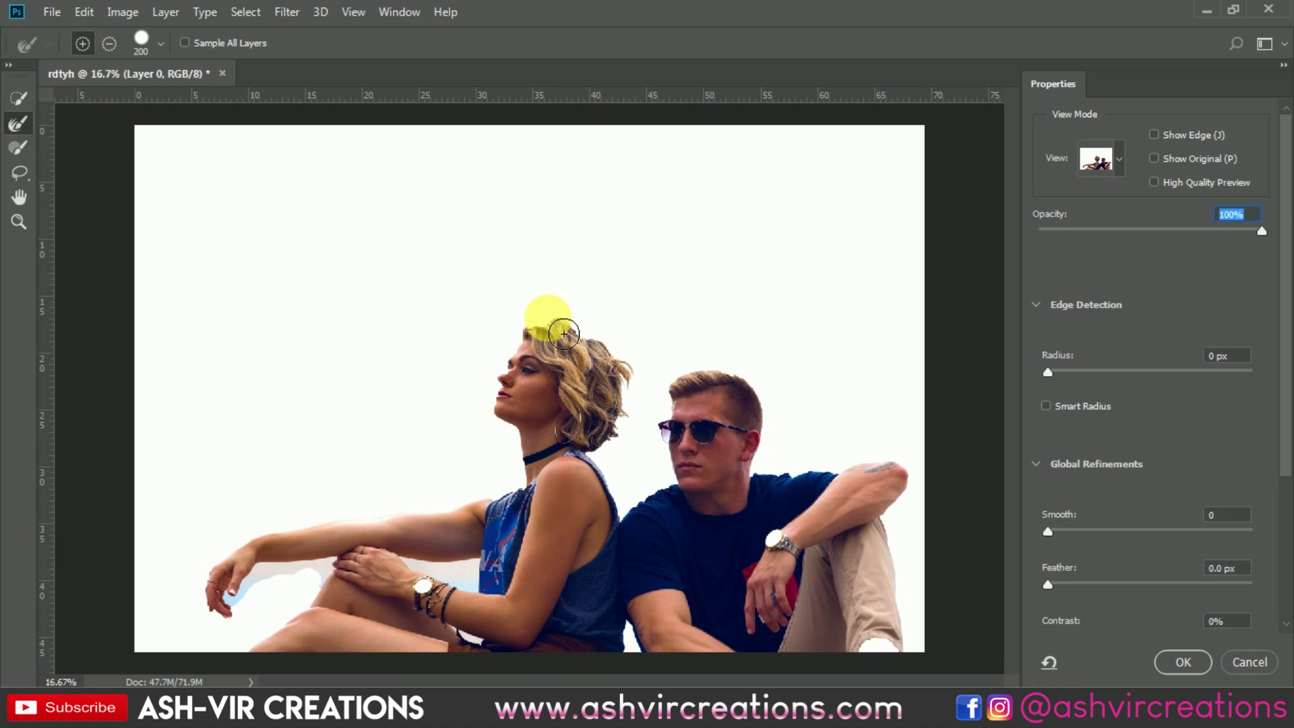
mouse_move(551, 337)
left_mouse_down()
mouse_move(567, 323)
mouse_move(647, 366)
mouse_move(638, 458)
mouse_move(657, 384)
mouse_move(616, 342)
mouse_move(489, 283)
left_mouse_up()
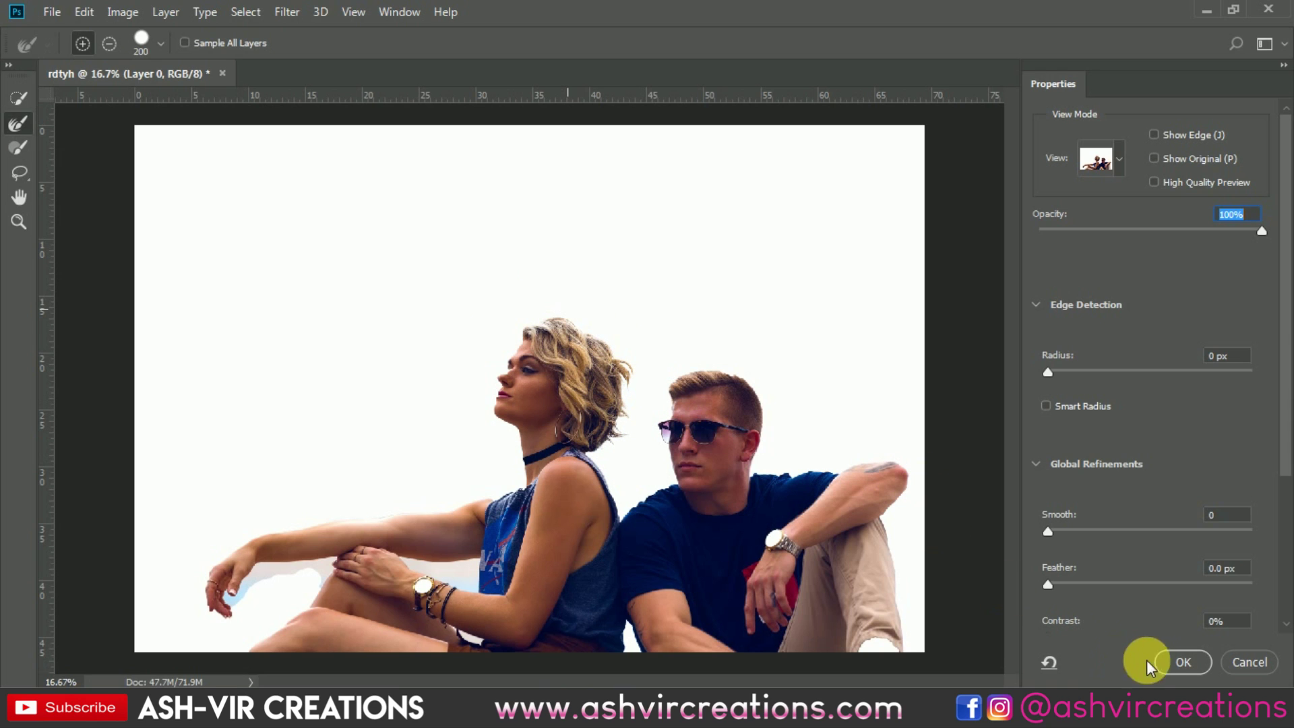
left_click(1180, 662)
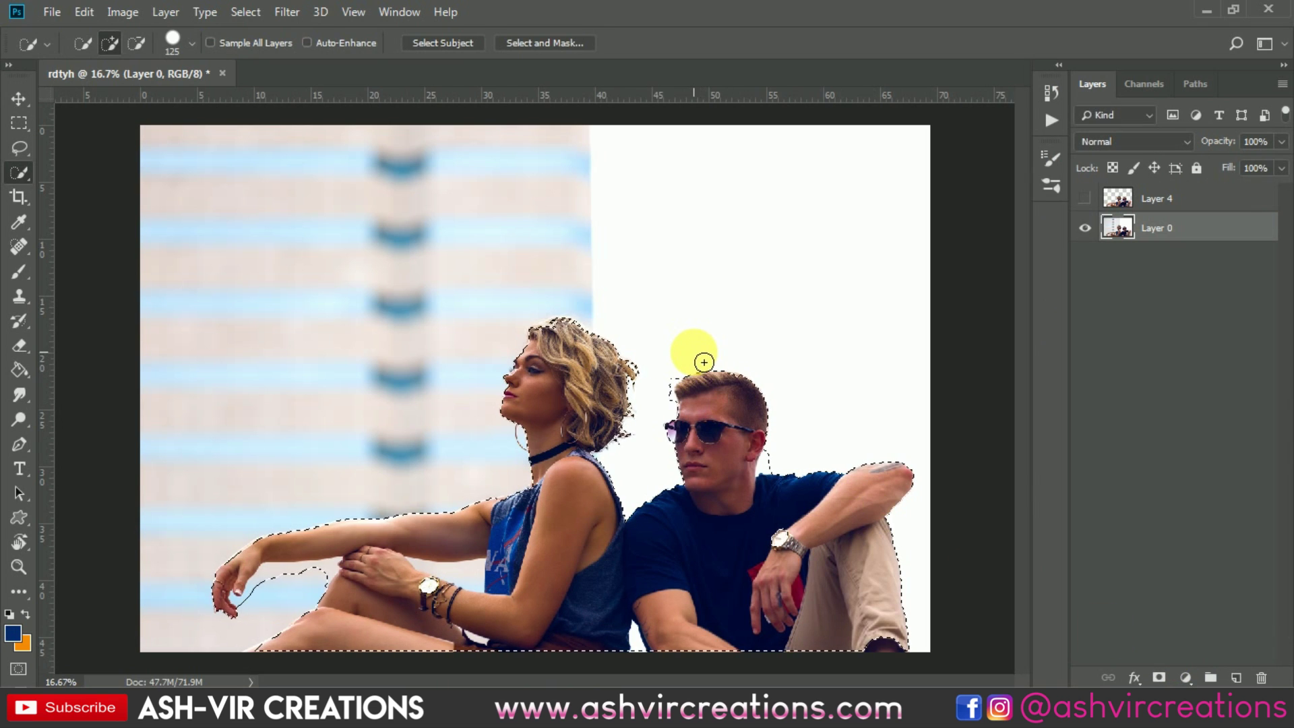
Copy the selected couple to a new layer, then delete the duplicate Layer 5.
right_click(597, 395)
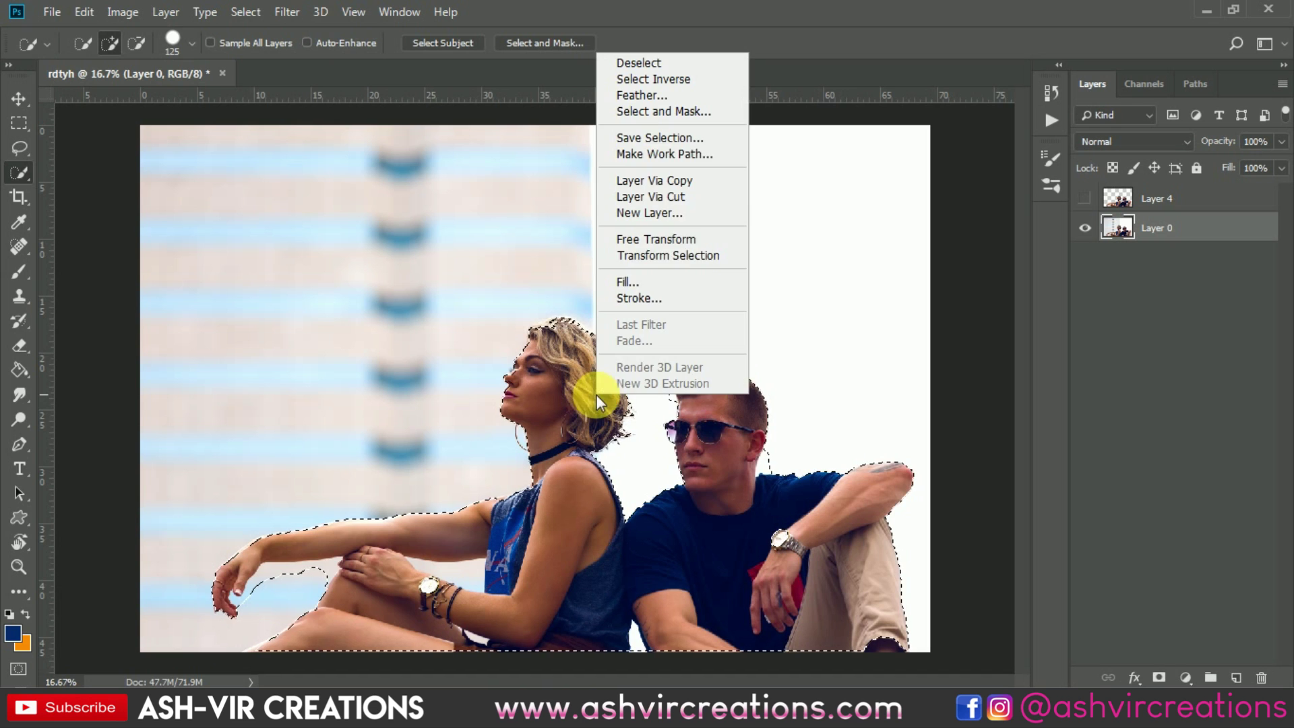
left_click(698, 180)
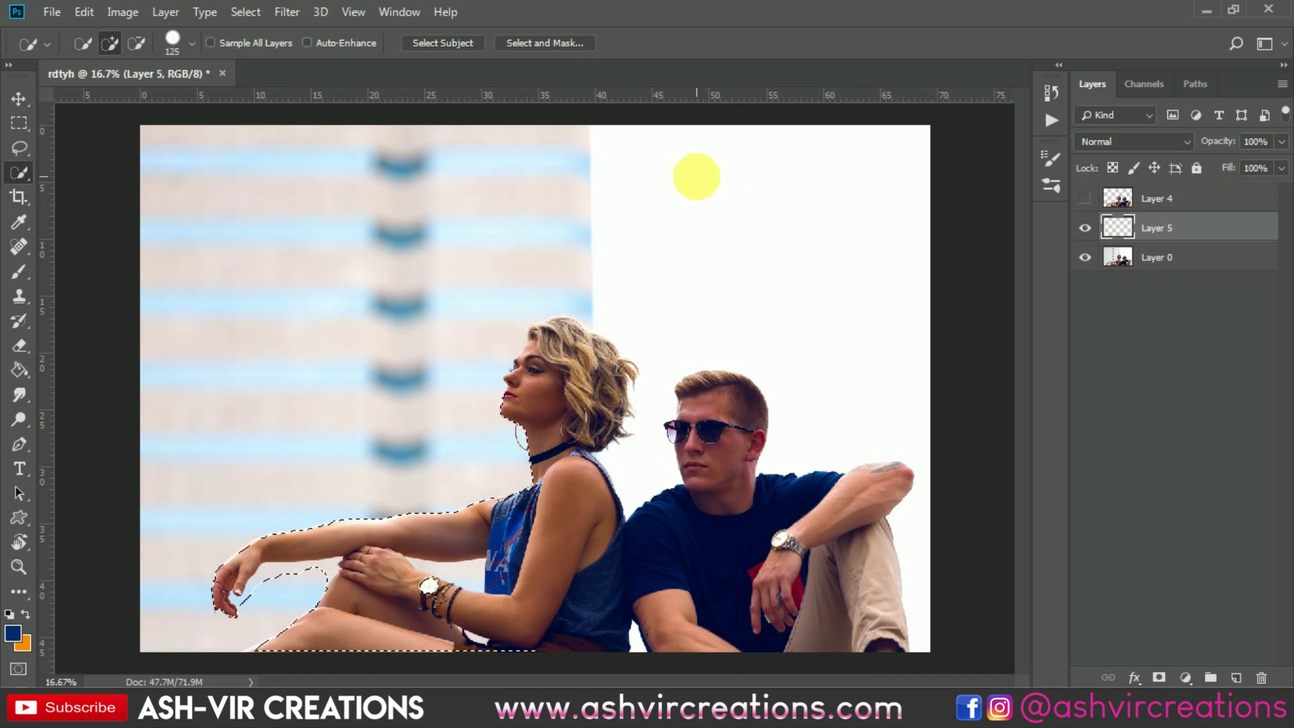
left_click(1085, 258)
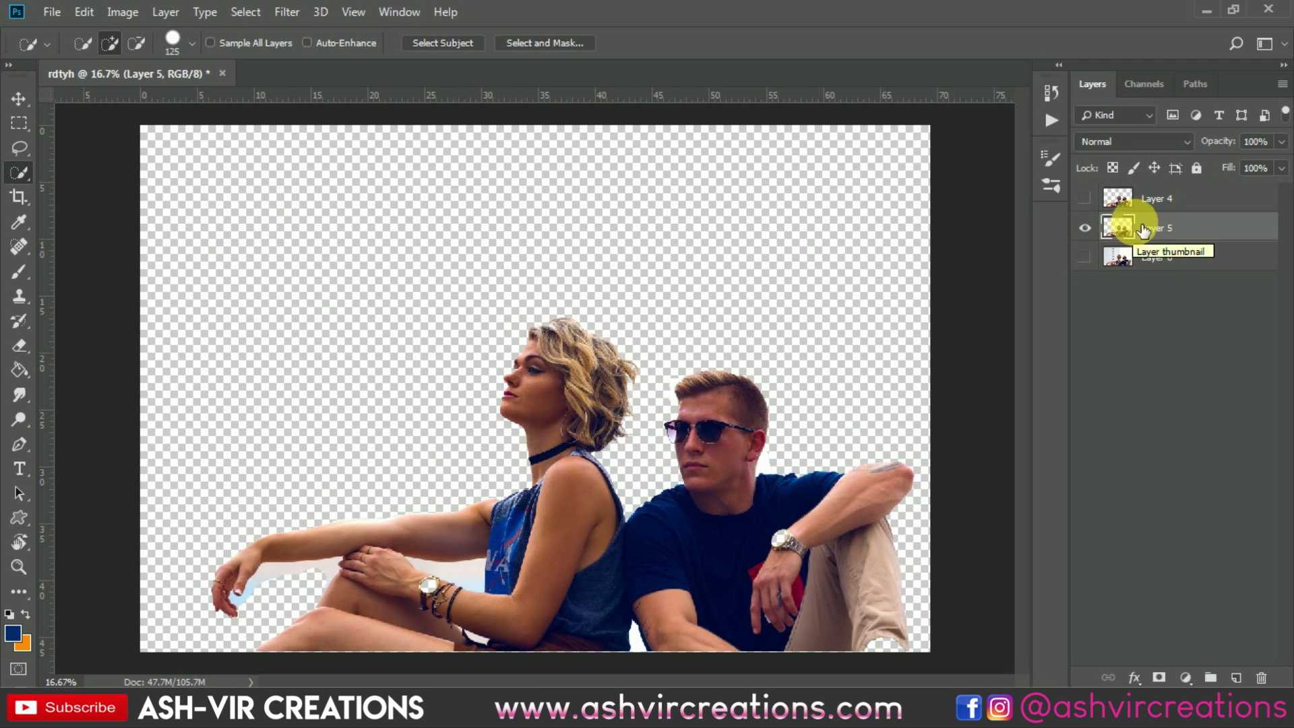
left_click(1088, 256)
key("Delete")
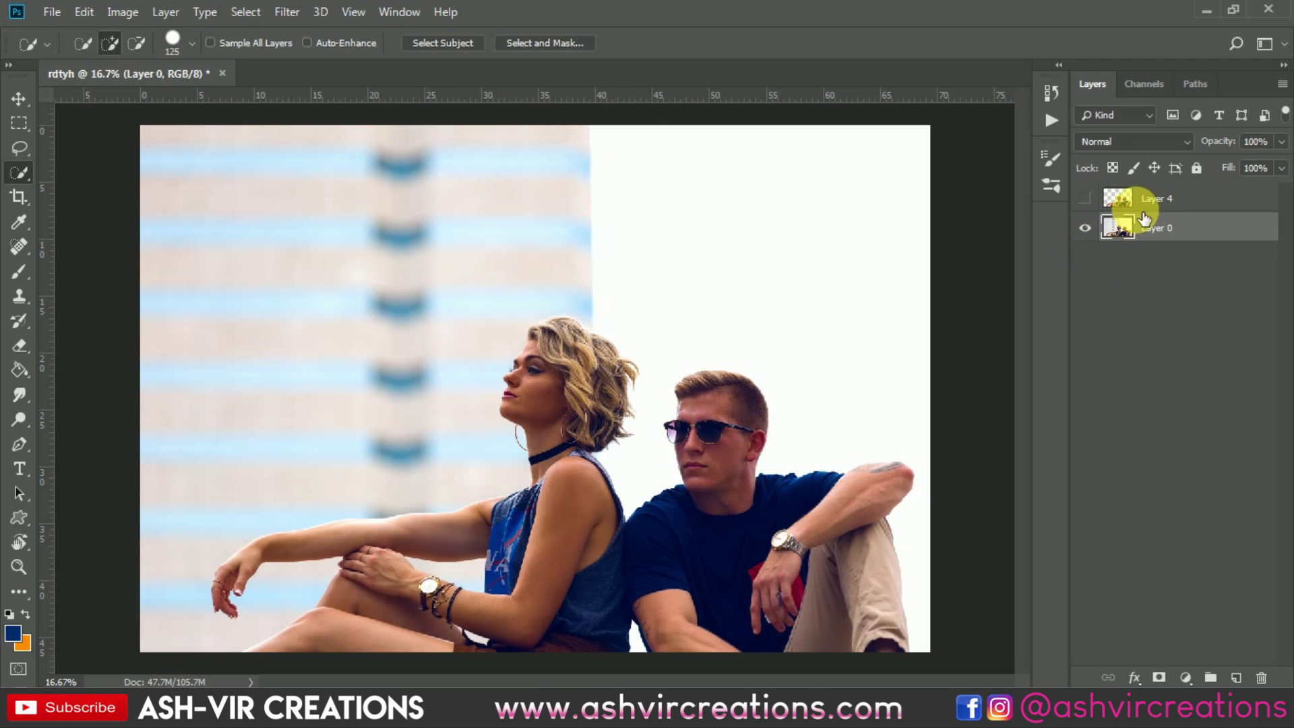
Make Layer 4 and Layer 0 visible again after checking the cut-out.
left_click(1085, 198)
left_click(1092, 228)
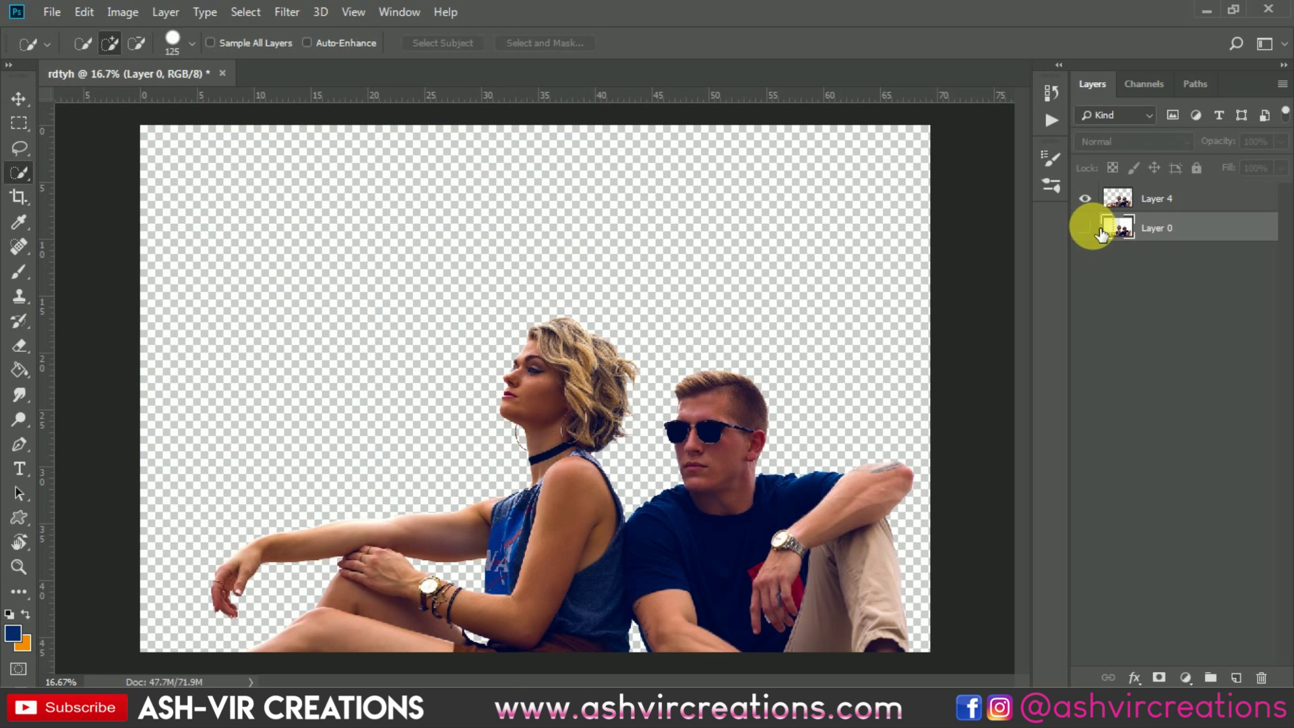
left_click(1087, 228)
key("v")
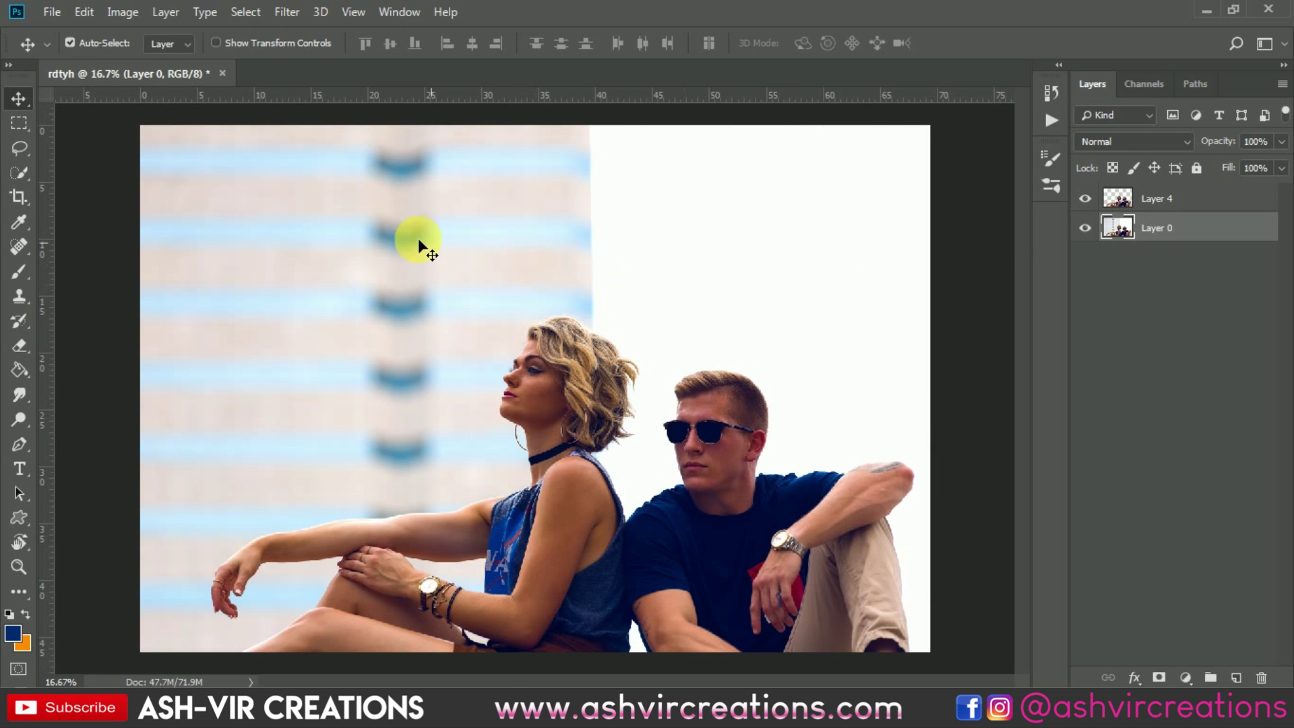
Open chairs-comfort-contemporary-1125136.jpg and paste it into rdtyh as Layer 5, then position it.
left_click(63, 16)
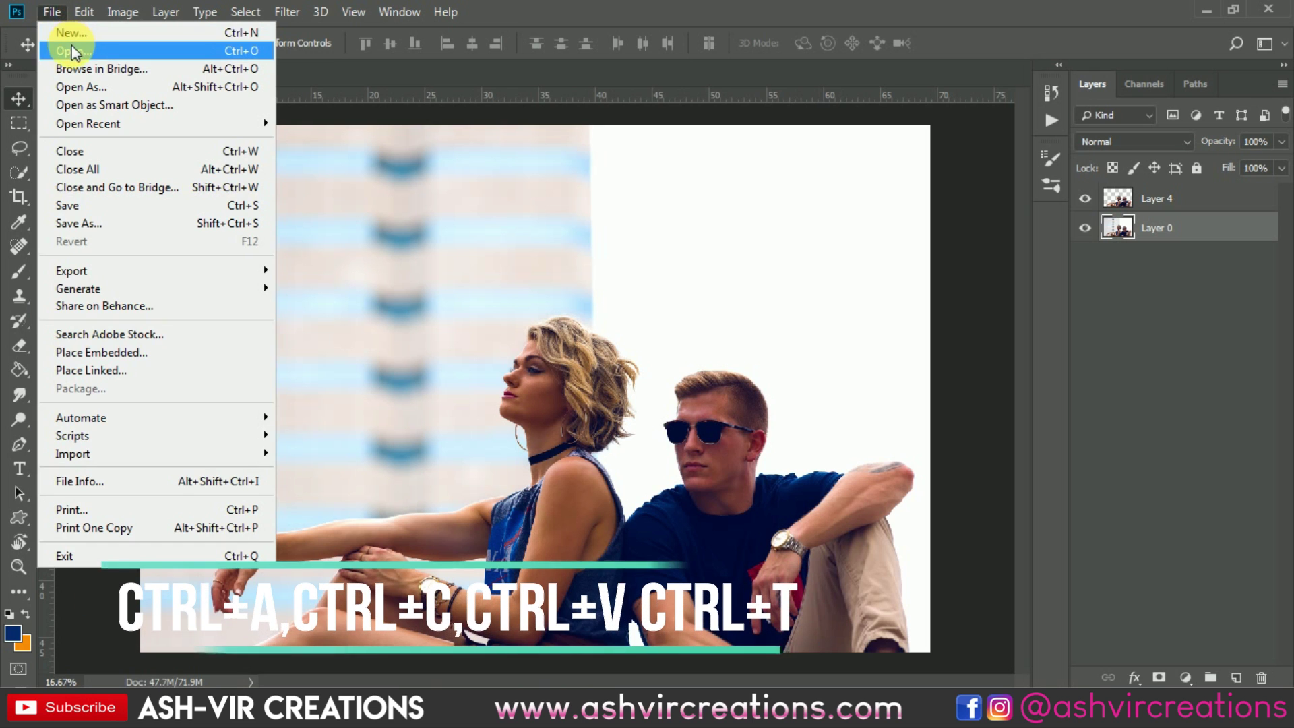
left_click(64, 47)
double_click(729, 351)
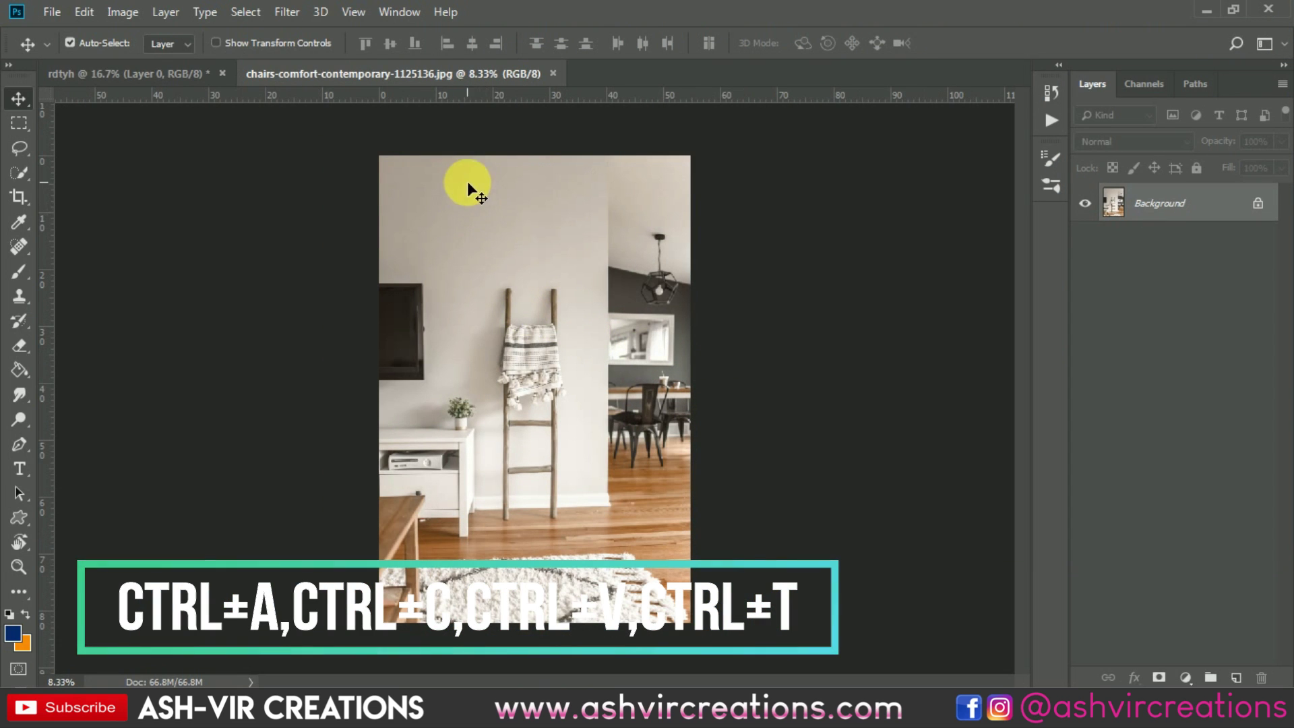
left_click(200, 64)
key("ctrl+v")
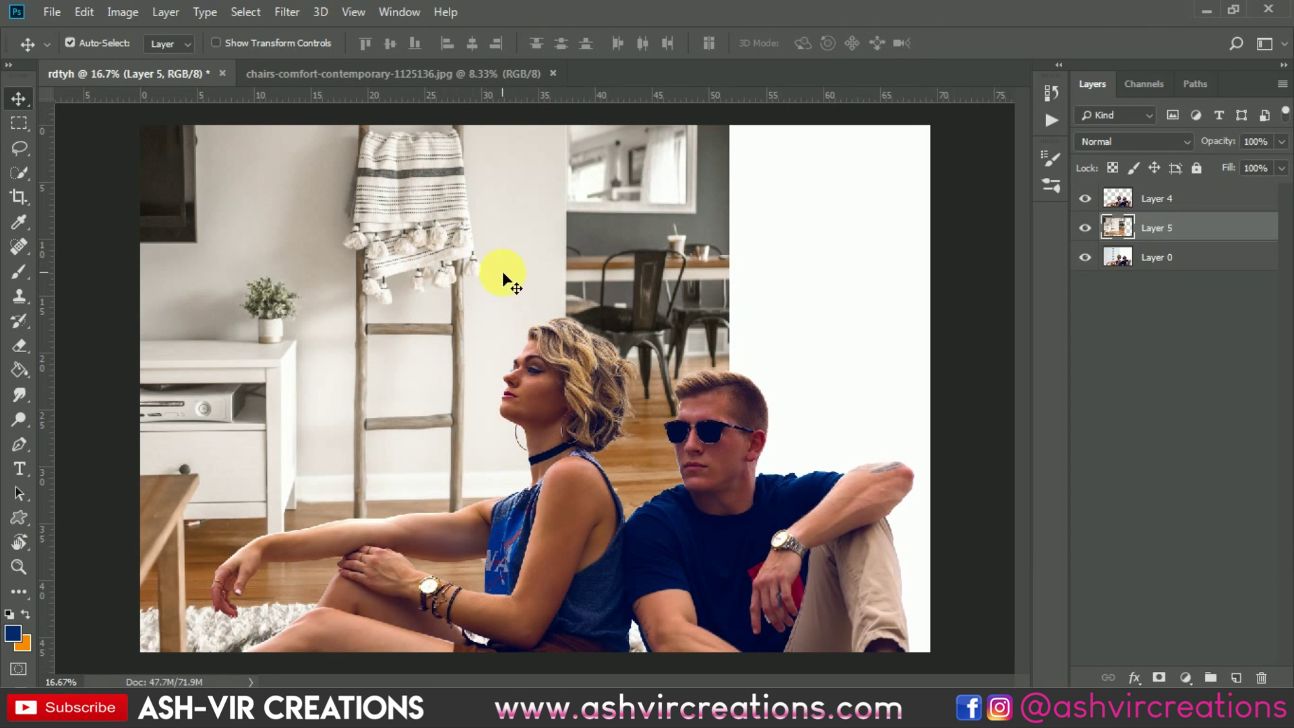
left_click_drag(518, 268, 588, 264)
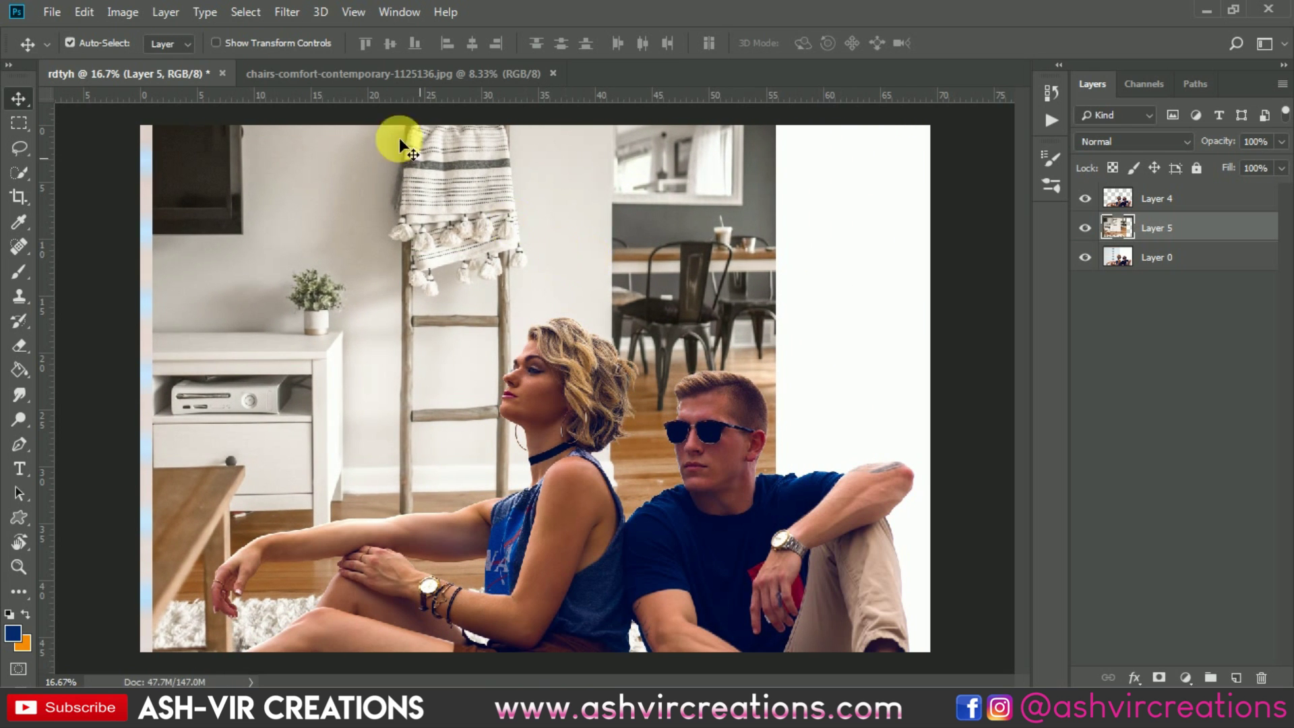
left_click(84, 11)
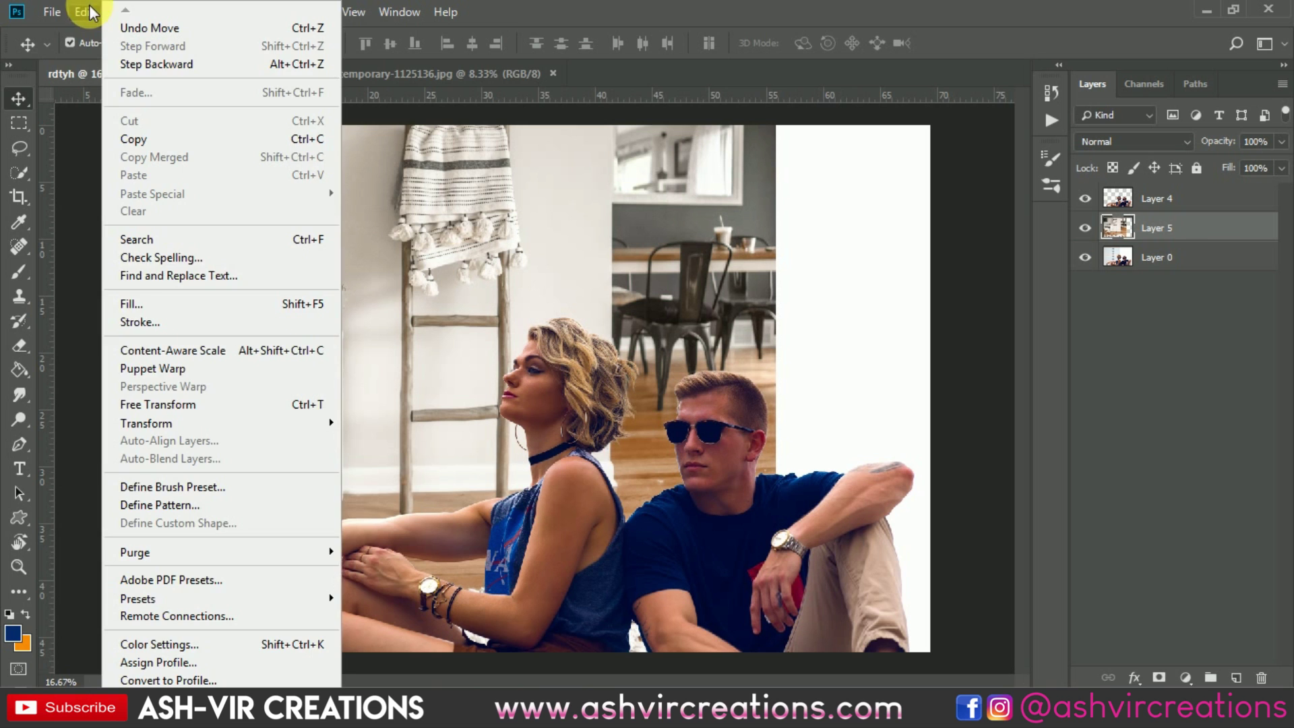
Free Transform the room photo up to about 128% and move it up and right.
left_click(146, 406)
key("ctrl+0")
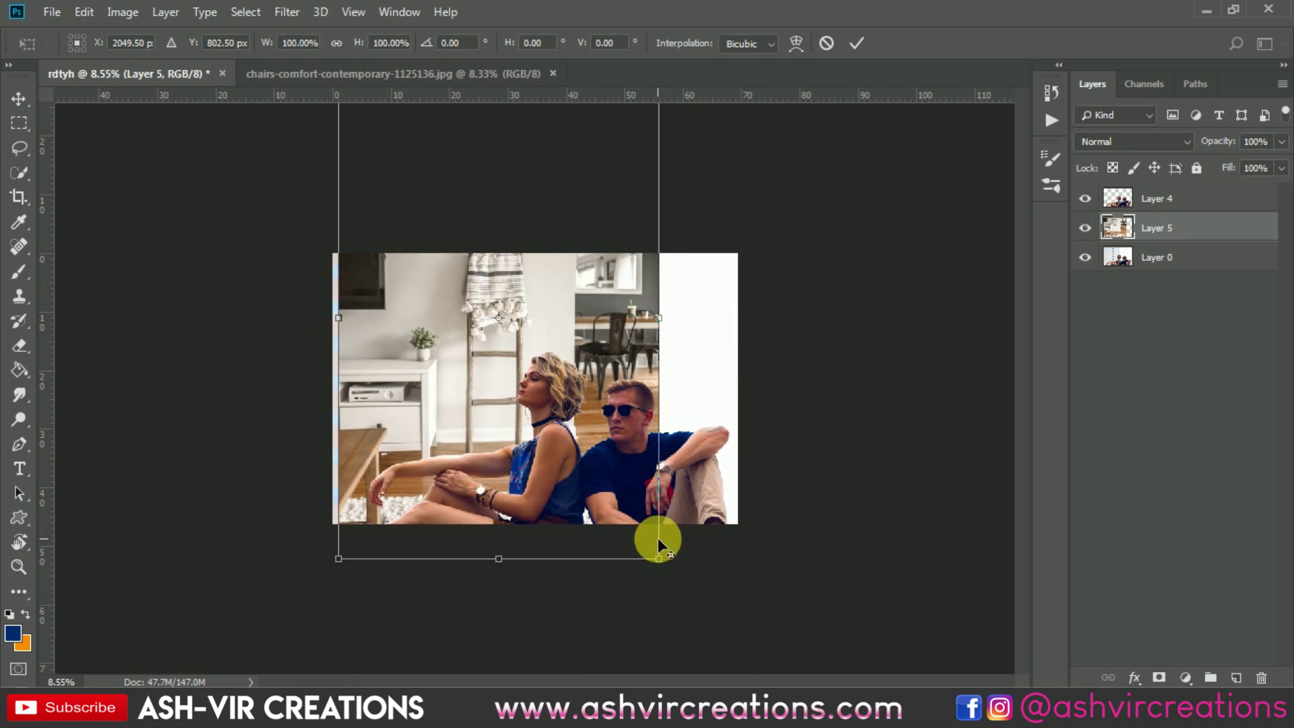
left_click_drag(658, 558, 767, 609)
key("ctrl+plus")
left_click_drag(642, 405, 722, 350)
key("ctrl+minus")
key("ctrl+minus")
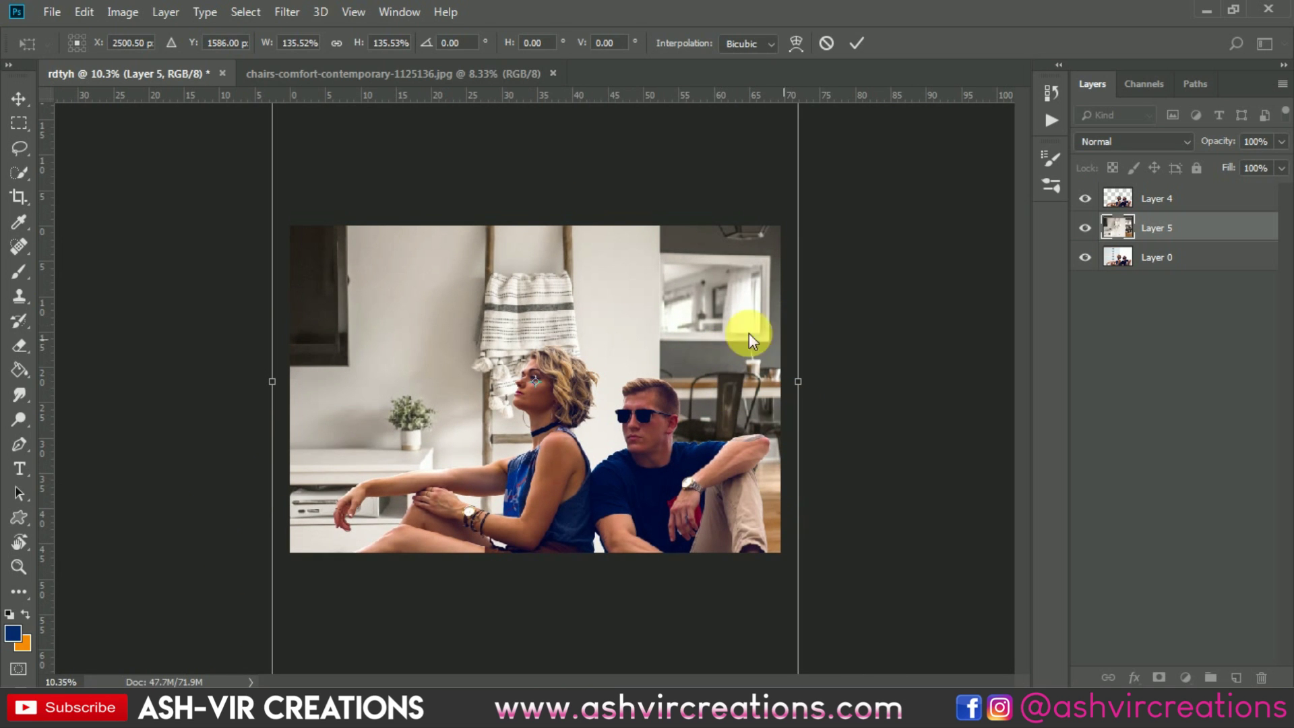
key("ctrl+minus")
left_click_drag(698, 137, 694, 156)
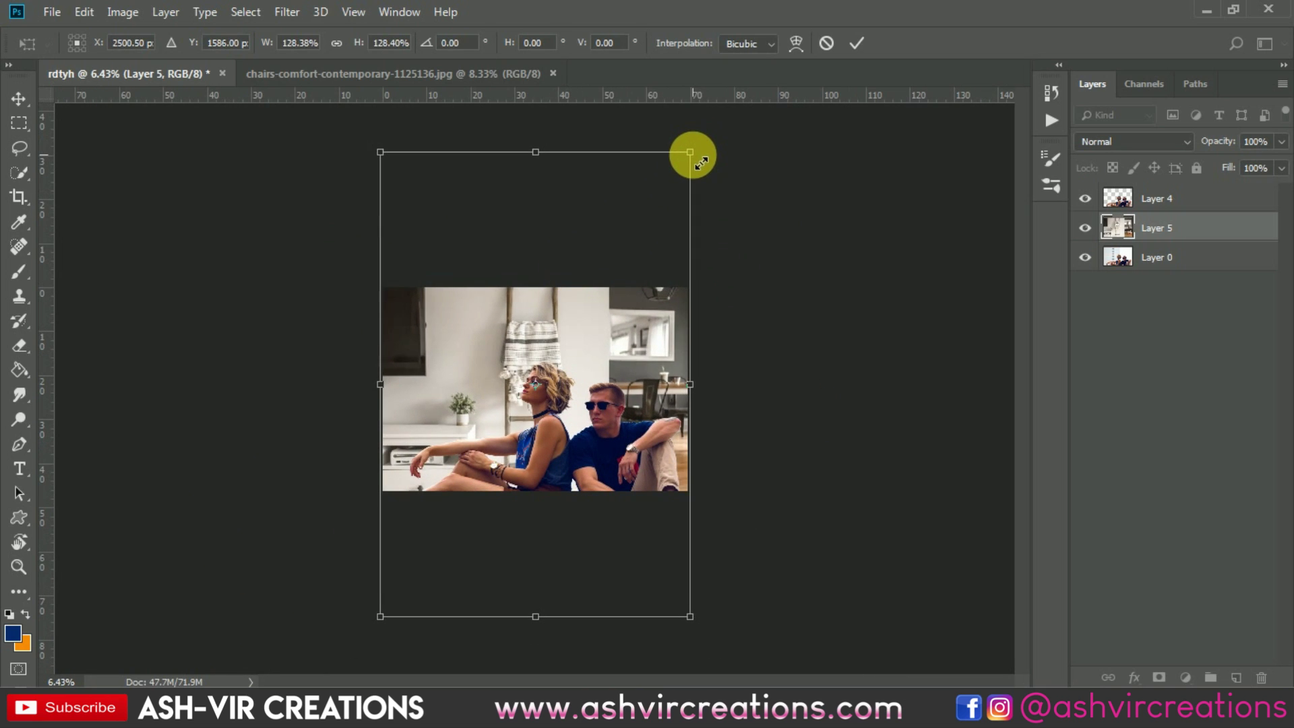
Fine-tune the room photo to about 127%, align it to the canvas edges, commit, and nudge it down.
scroll(621, 269, "up", 3)
mouse_move(631, 277)
left_mouse_down()
mouse_move(638, 306)
mouse_move(635, 293)
left_mouse_up()
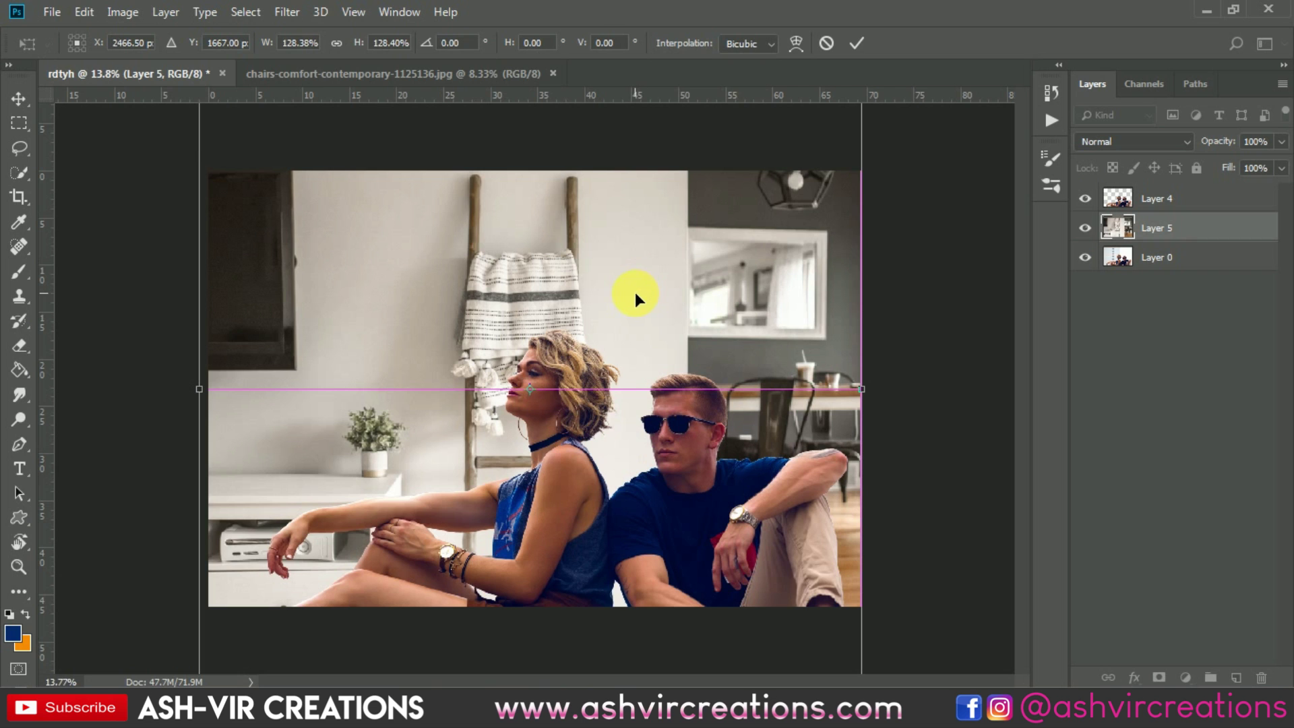
scroll(487, 268, "down", 2)
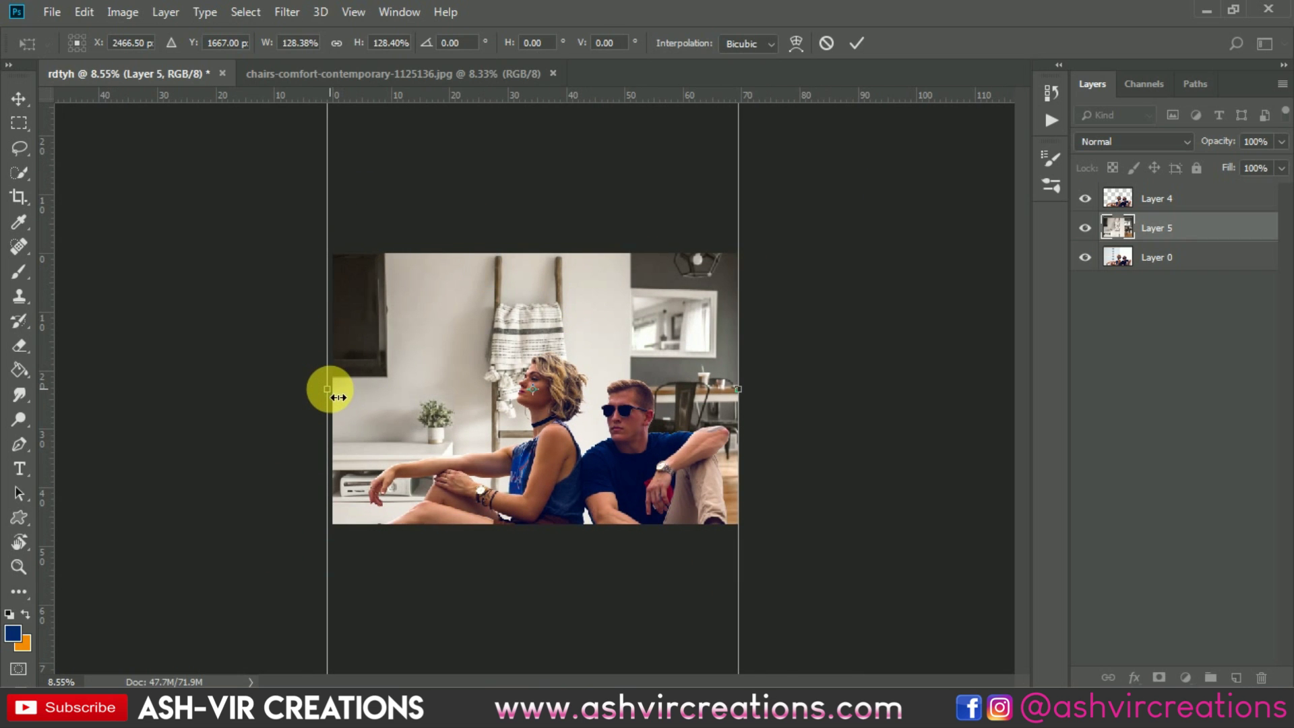
scroll(333, 384, "down", 2)
left_click_drag(418, 218, 420, 221)
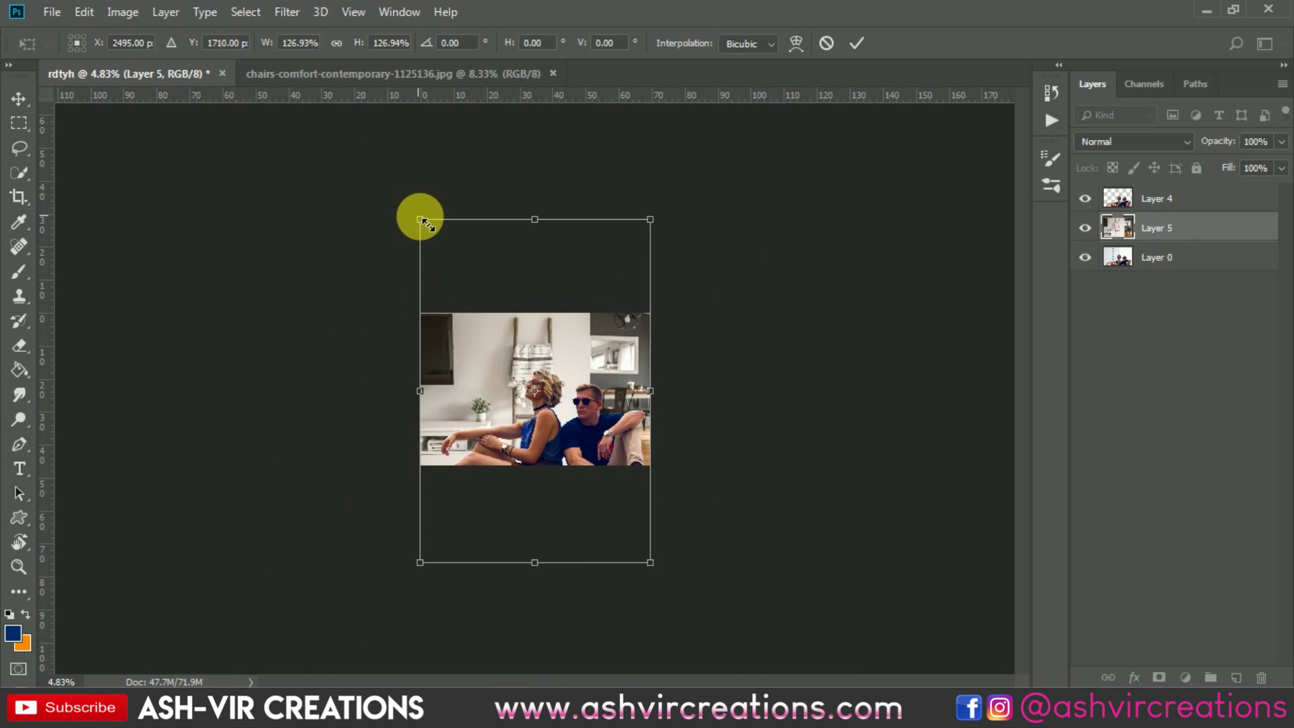
scroll(577, 370, "up", 4)
left_click_drag(663, 337, 669, 358)
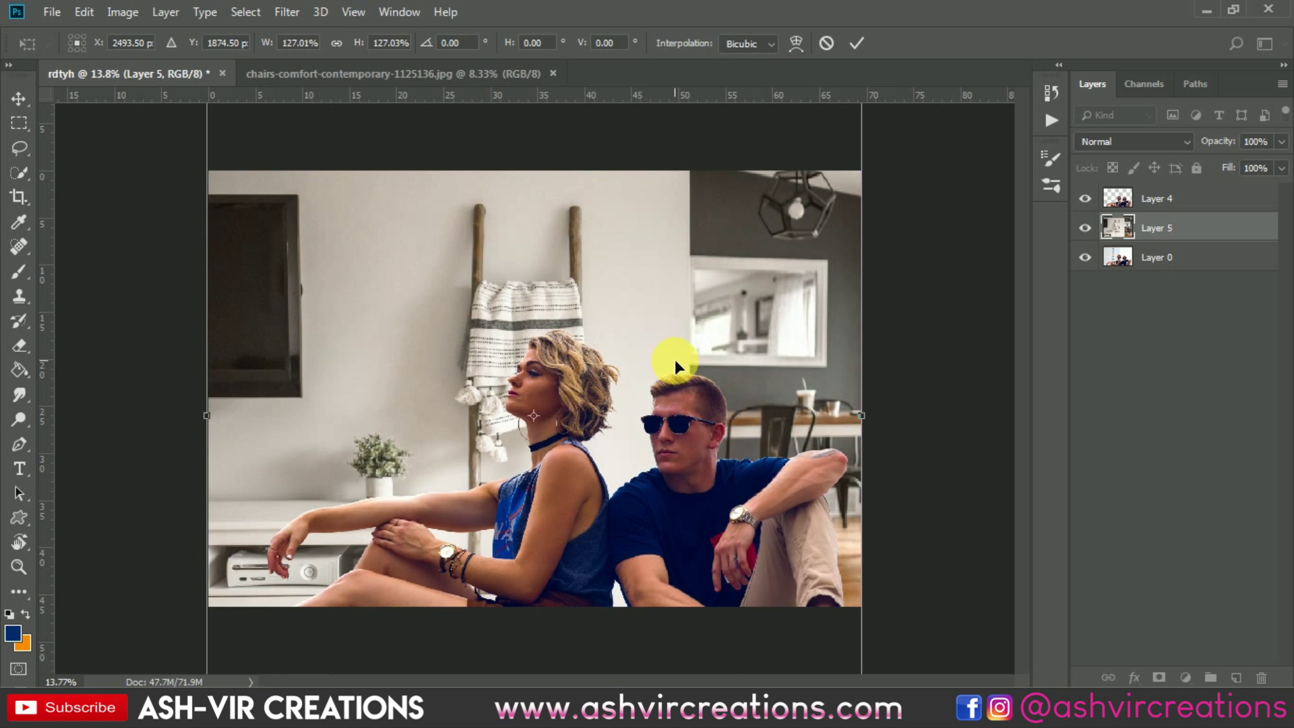
key("Return")
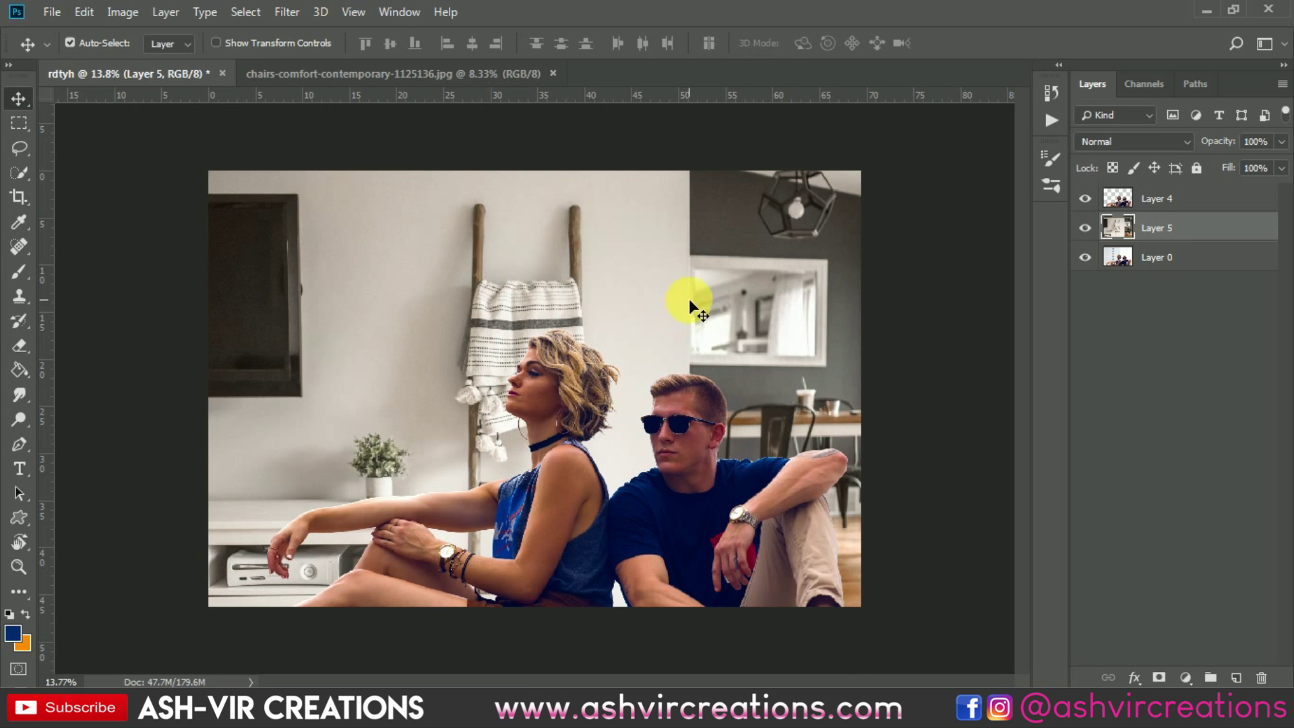
left_click_drag(697, 289, 694, 297)
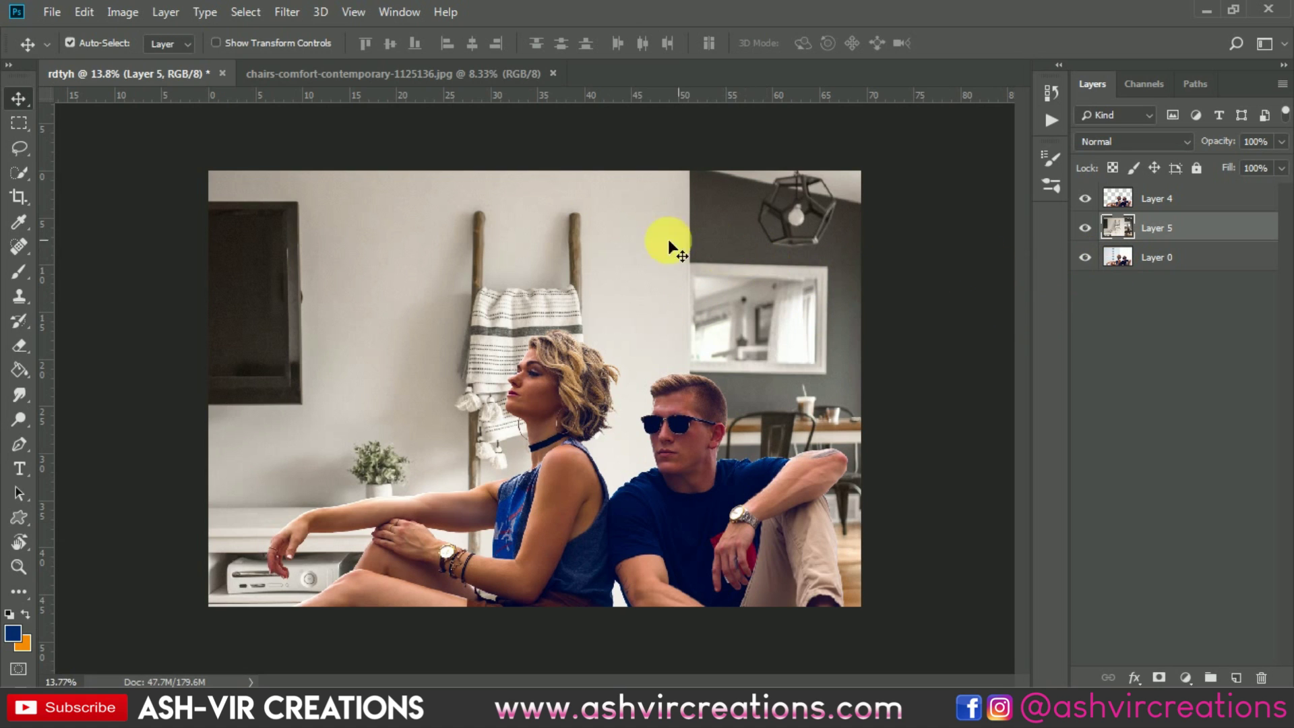
Apply Box Blur to Layer 5, lowering the radius to 6 pixels after comparing the preview.
left_click(288, 13)
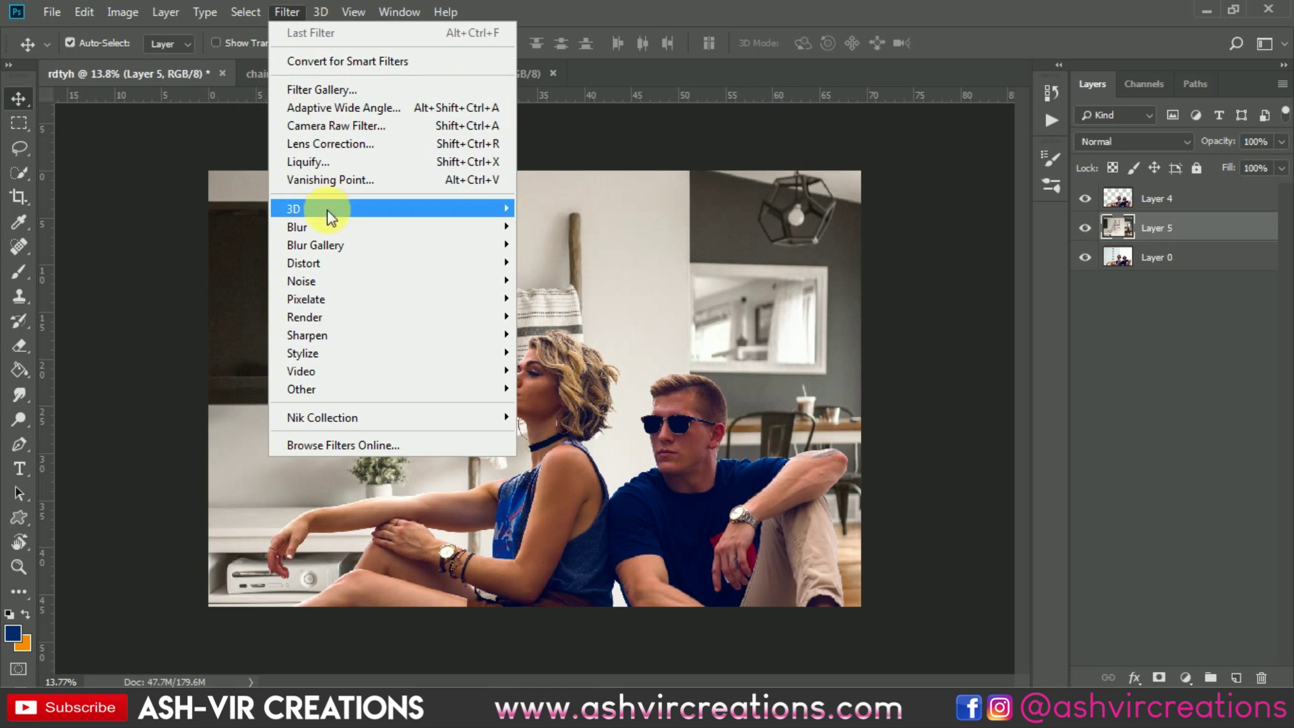
mouse_move(325, 222)
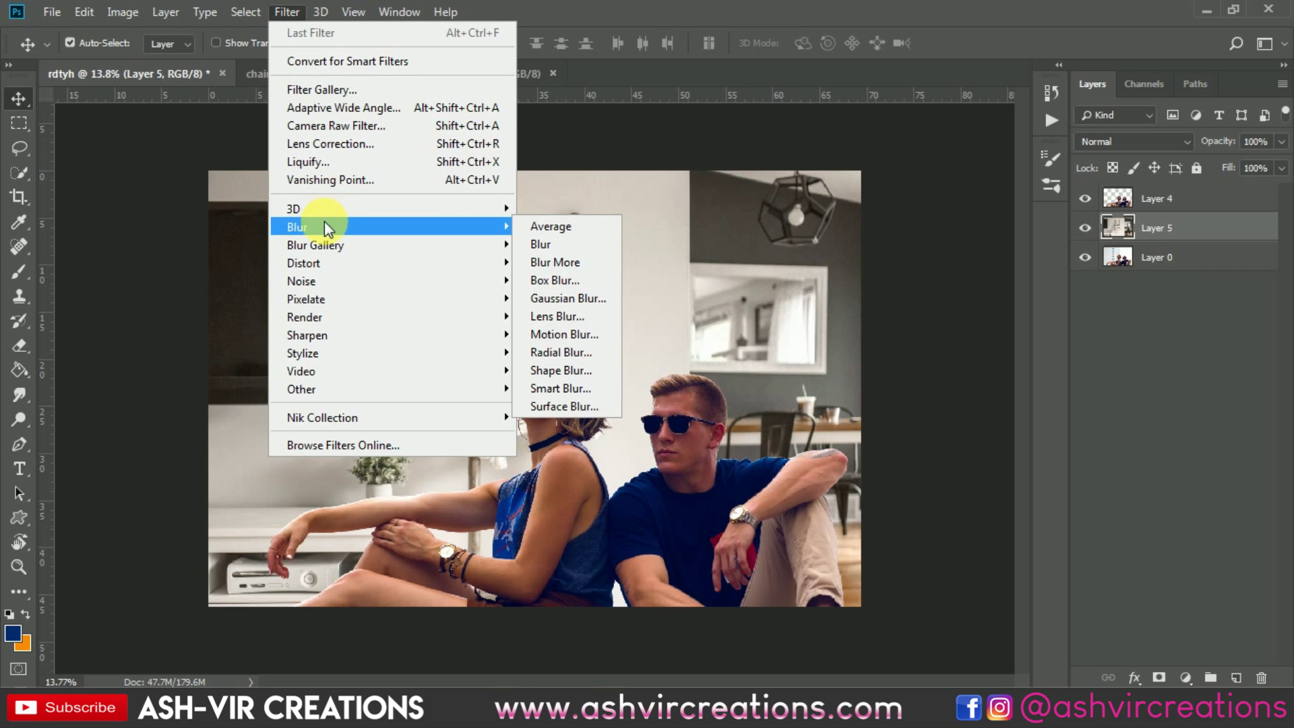
left_click(553, 278)
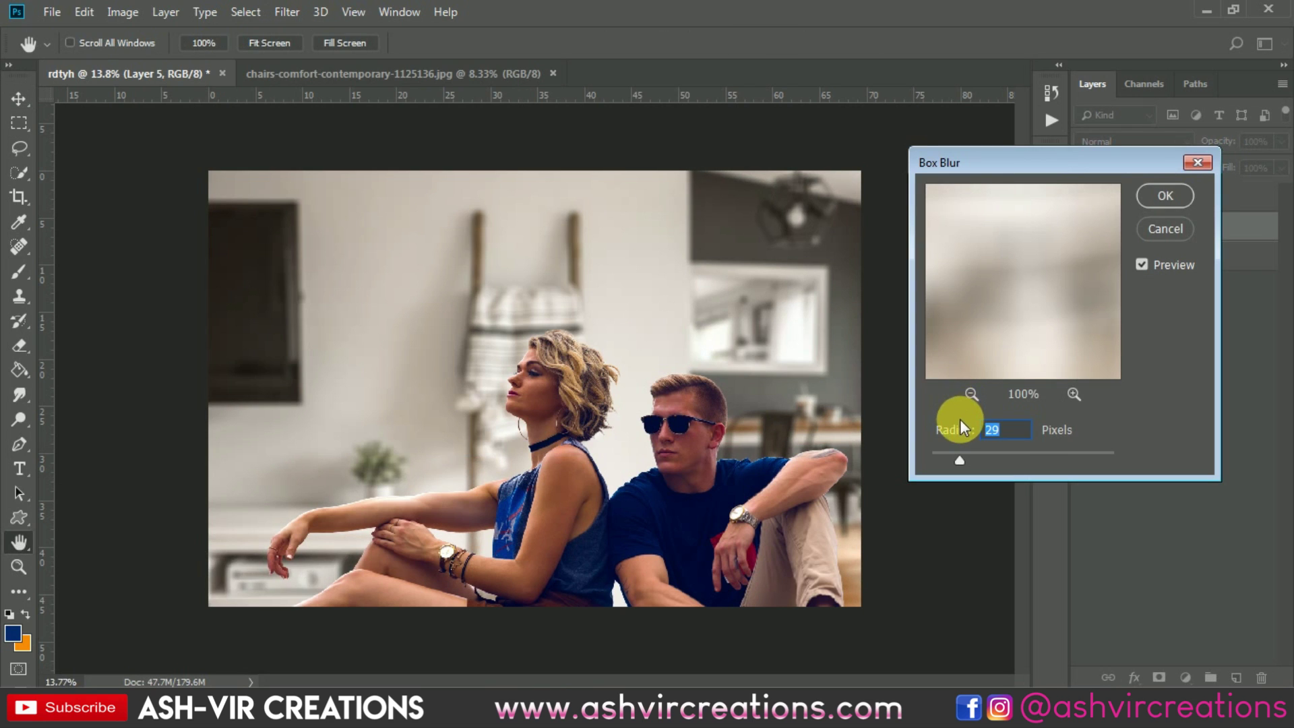
mouse_move(940, 455)
left_mouse_down()
mouse_move(929, 455)
mouse_move(941, 455)
left_mouse_up()
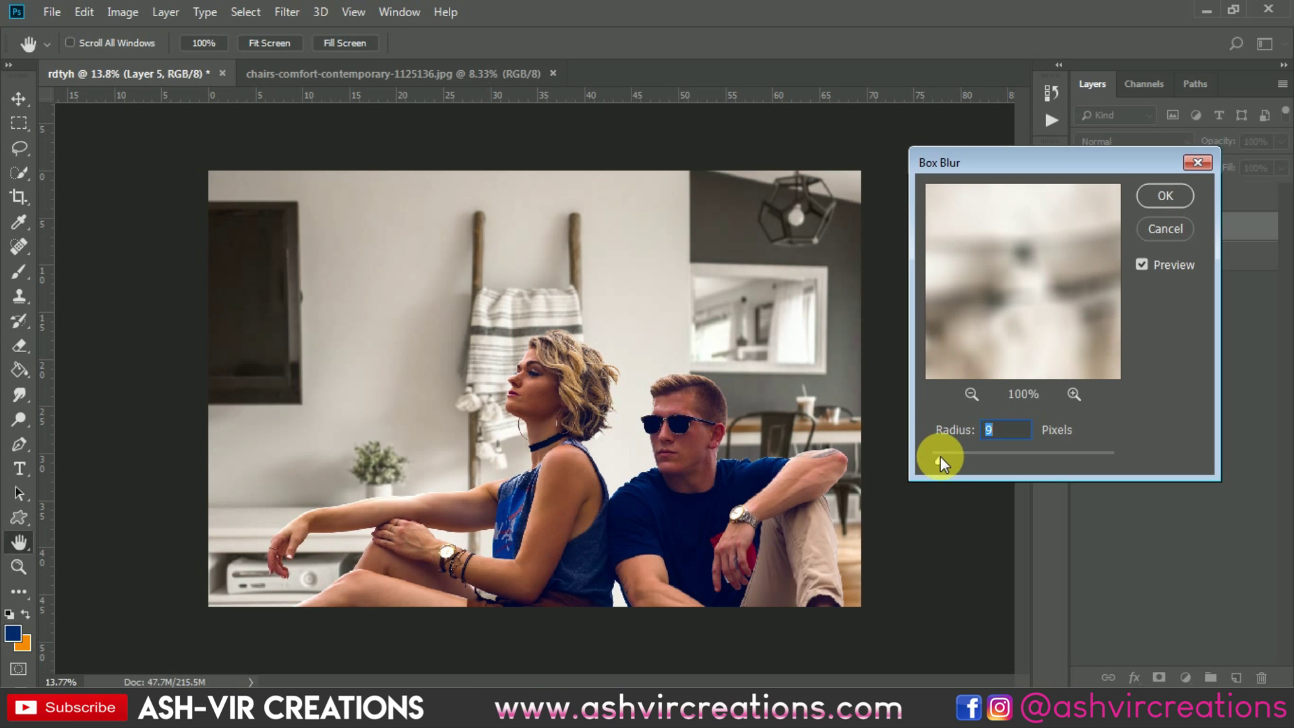
left_click_drag(941, 455, 937, 457)
left_click(1143, 265)
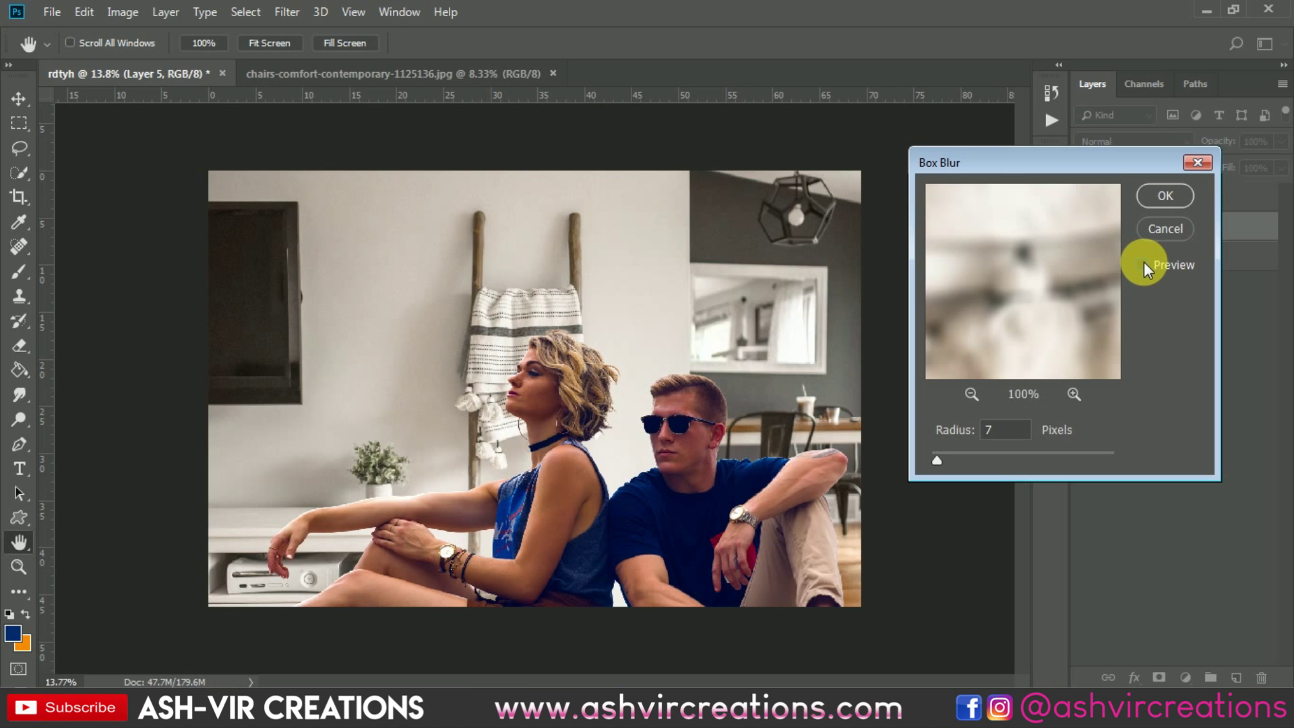
left_click(1143, 264)
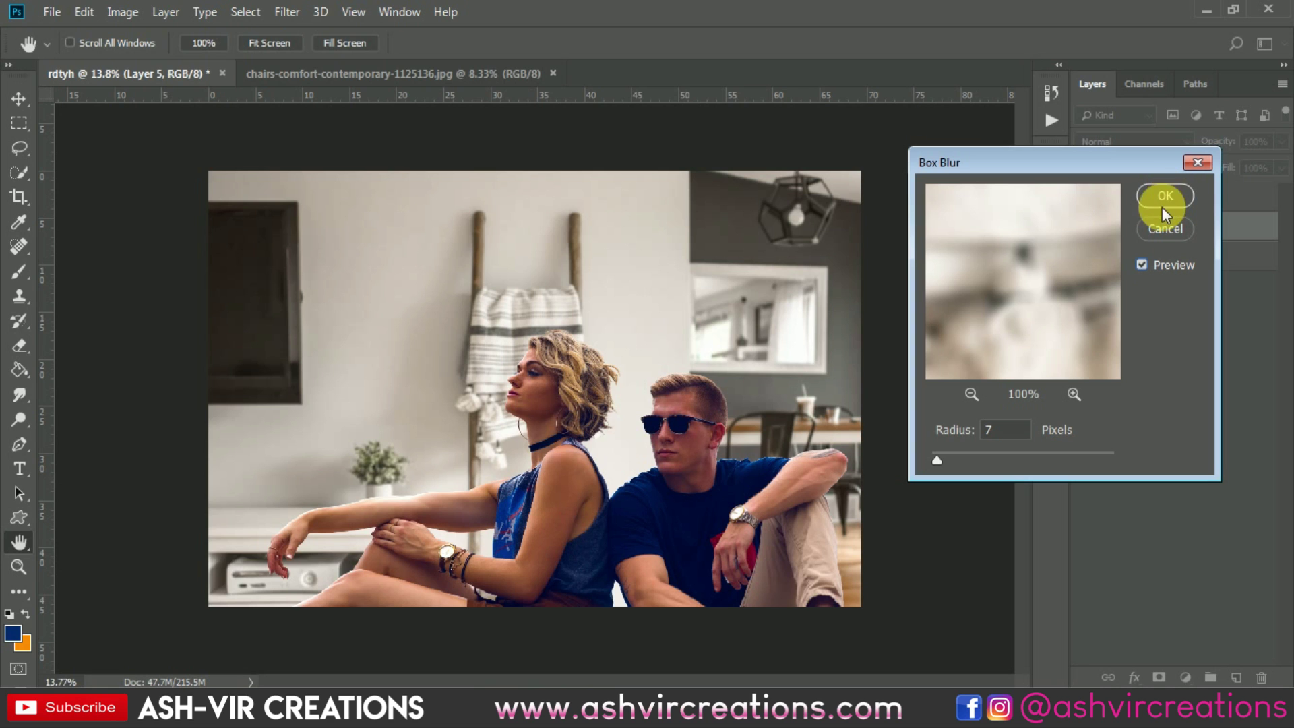
left_click_drag(938, 451, 936, 451)
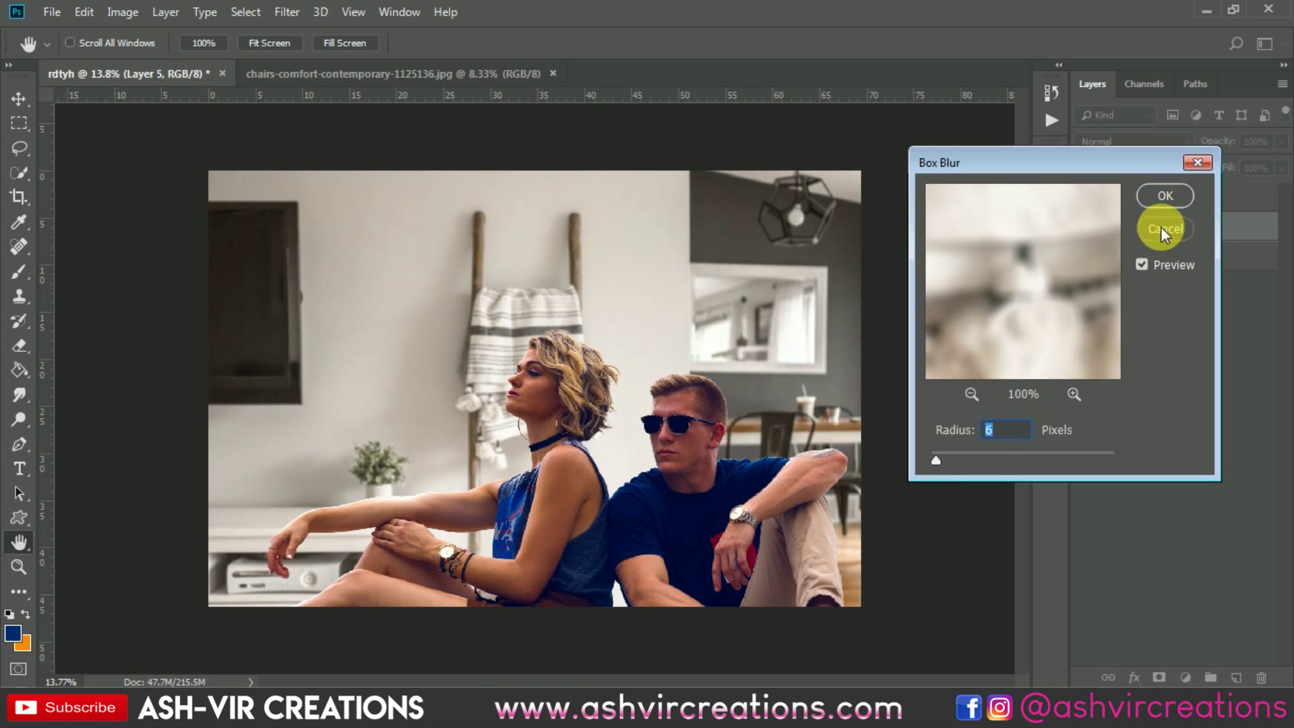
left_click(1163, 200)
scroll(714, 418, "up", 3)
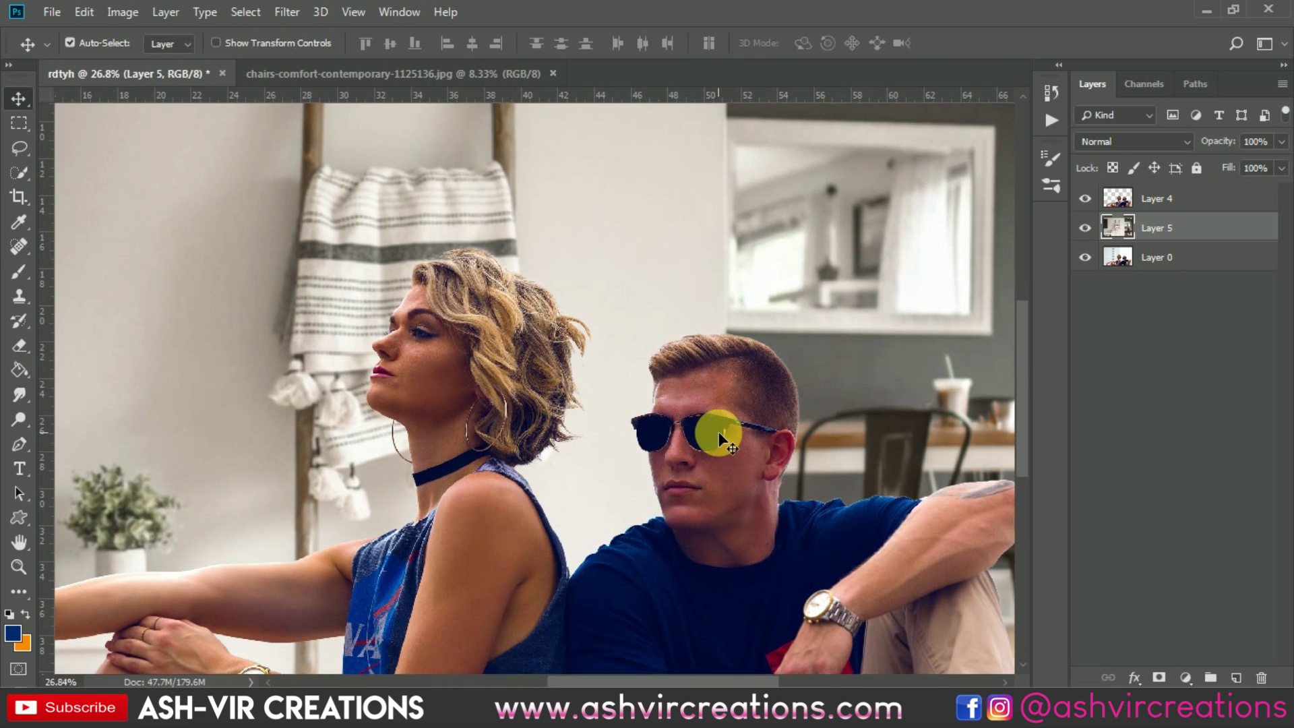
scroll(608, 315, "down", 2)
scroll(605, 314, "down", 2)
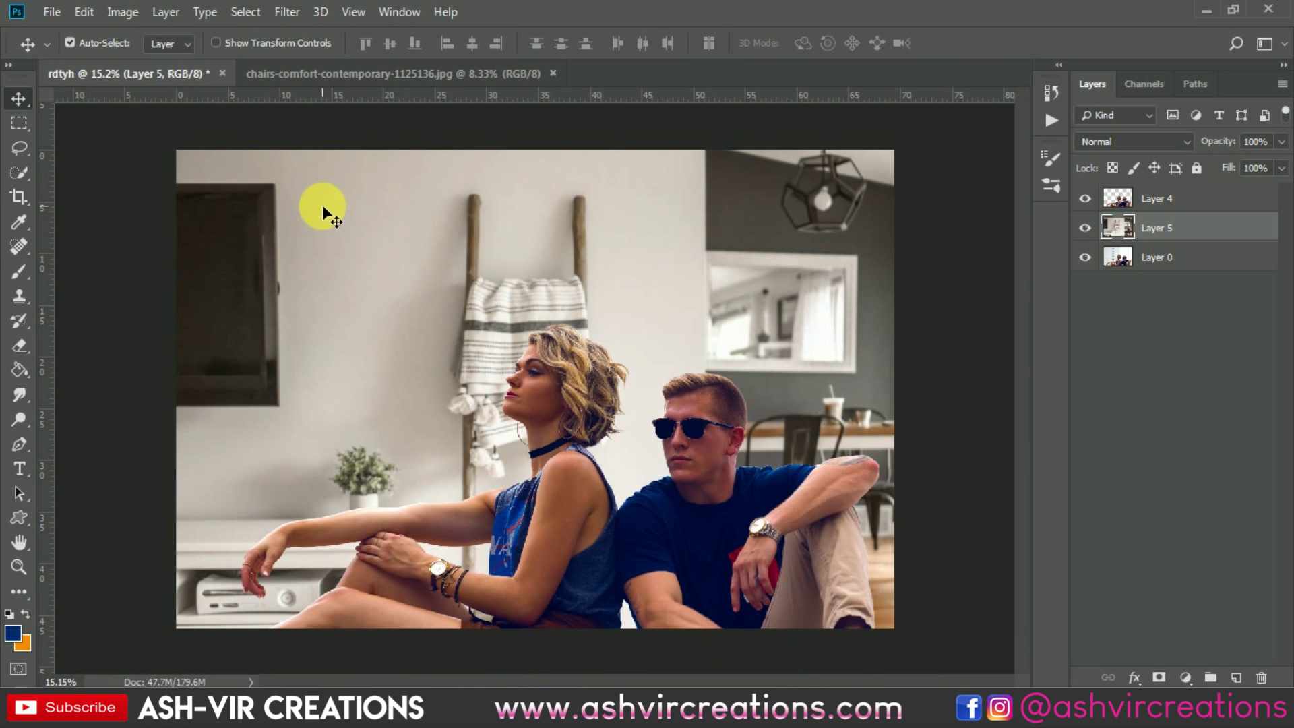
Pull the crop frame's top edge higher with the Crop tool.
left_click(20, 196)
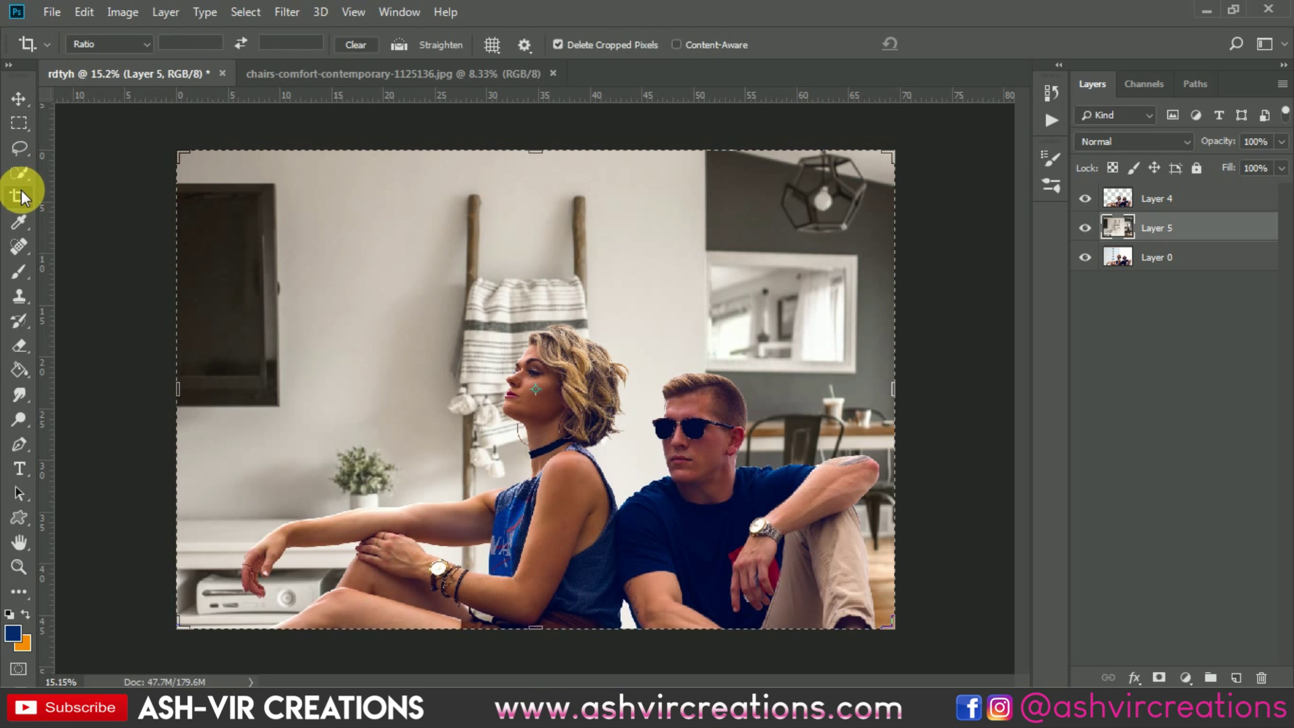
left_click(342, 280)
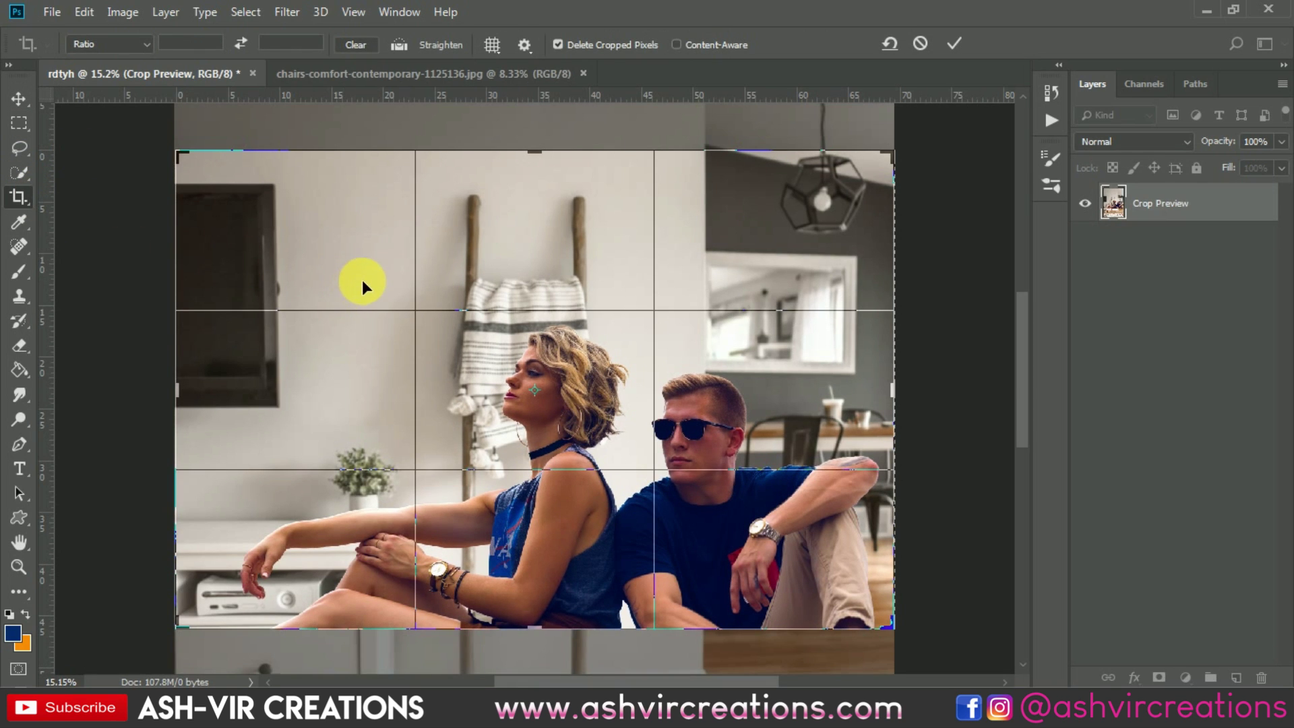
scroll(362, 280, "down", 5)
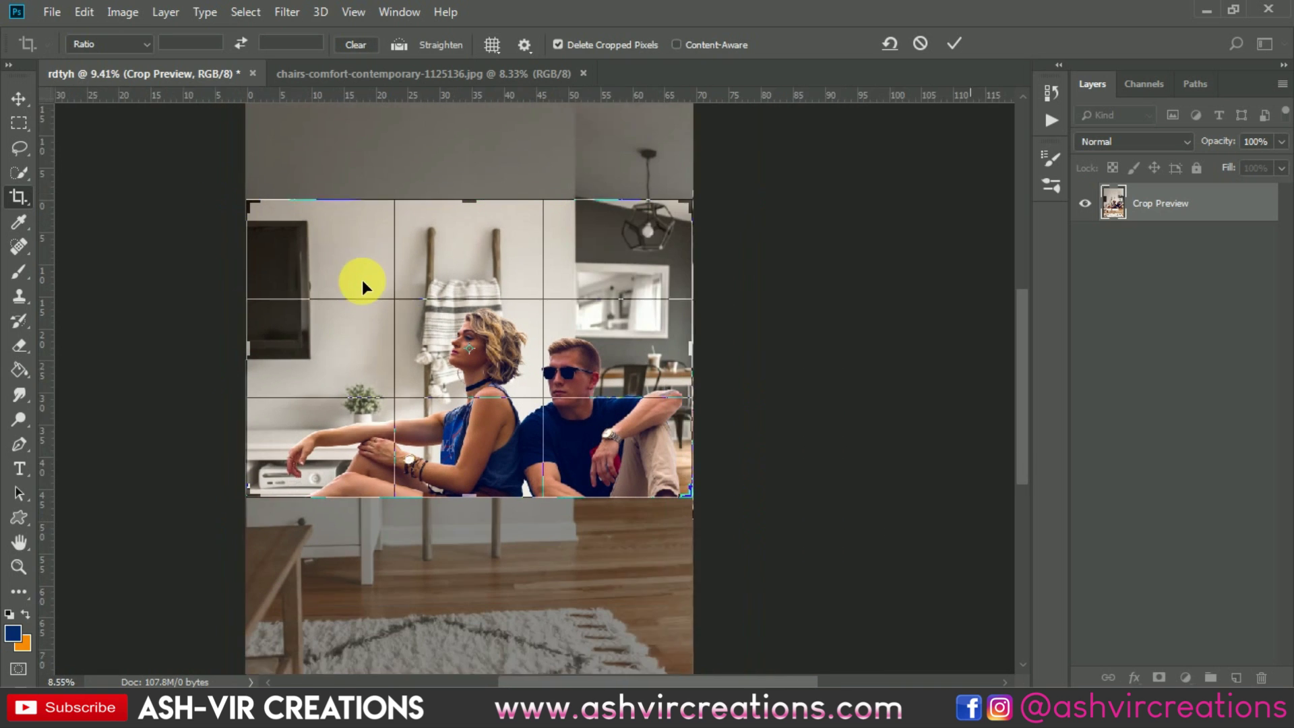
key("ctrl+r")
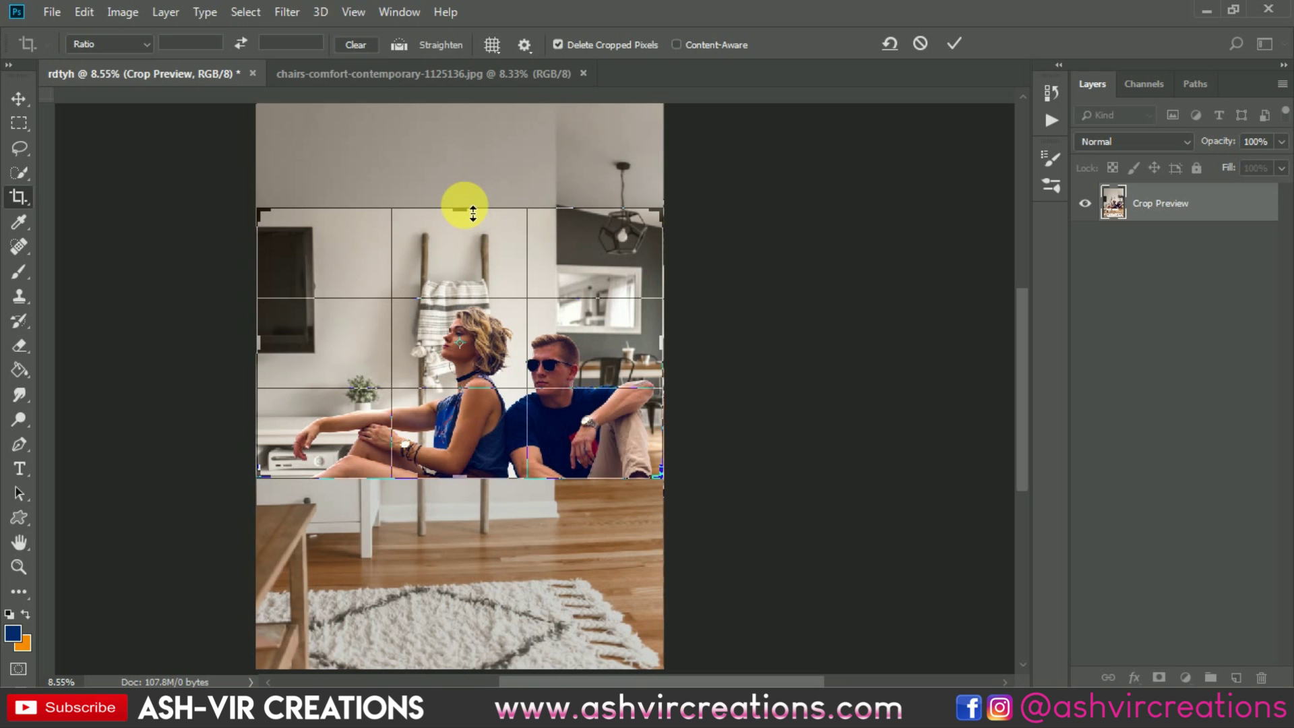
left_click_drag(474, 213, 464, 202)
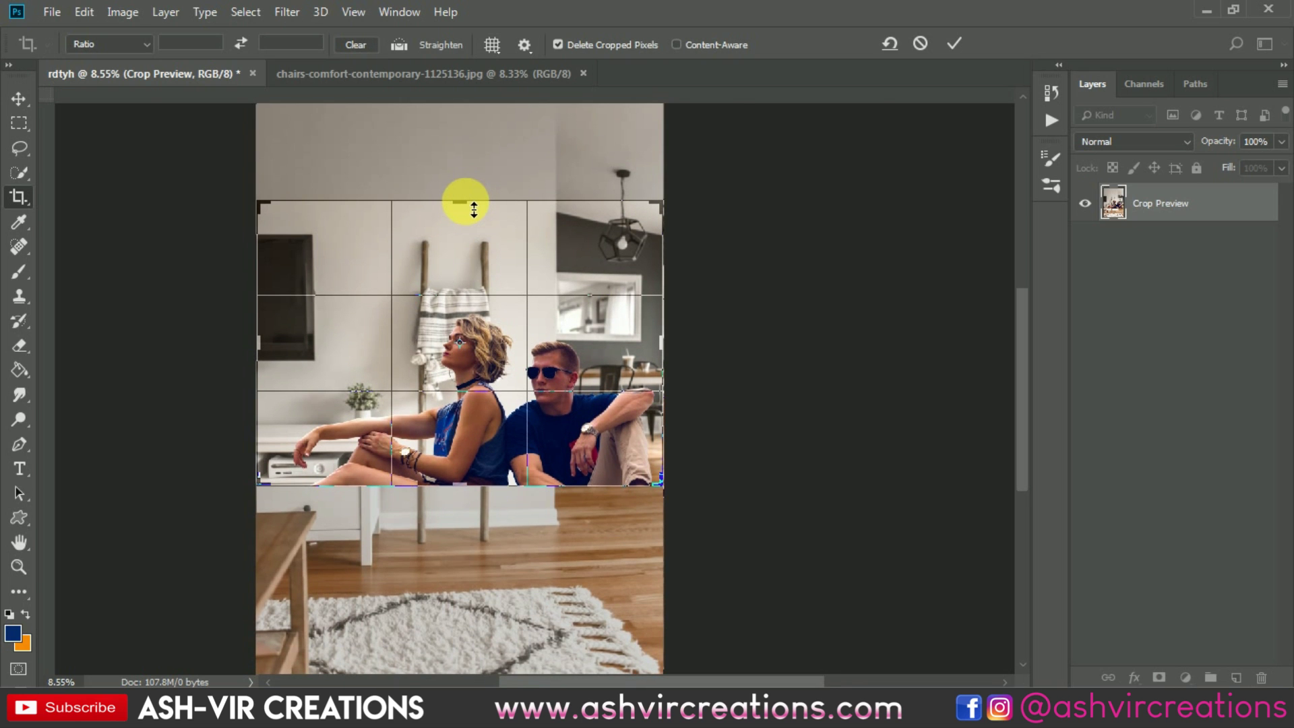
key("ctrl+r")
key("ctrl+plus")
scroll(466, 200, "down", 4)
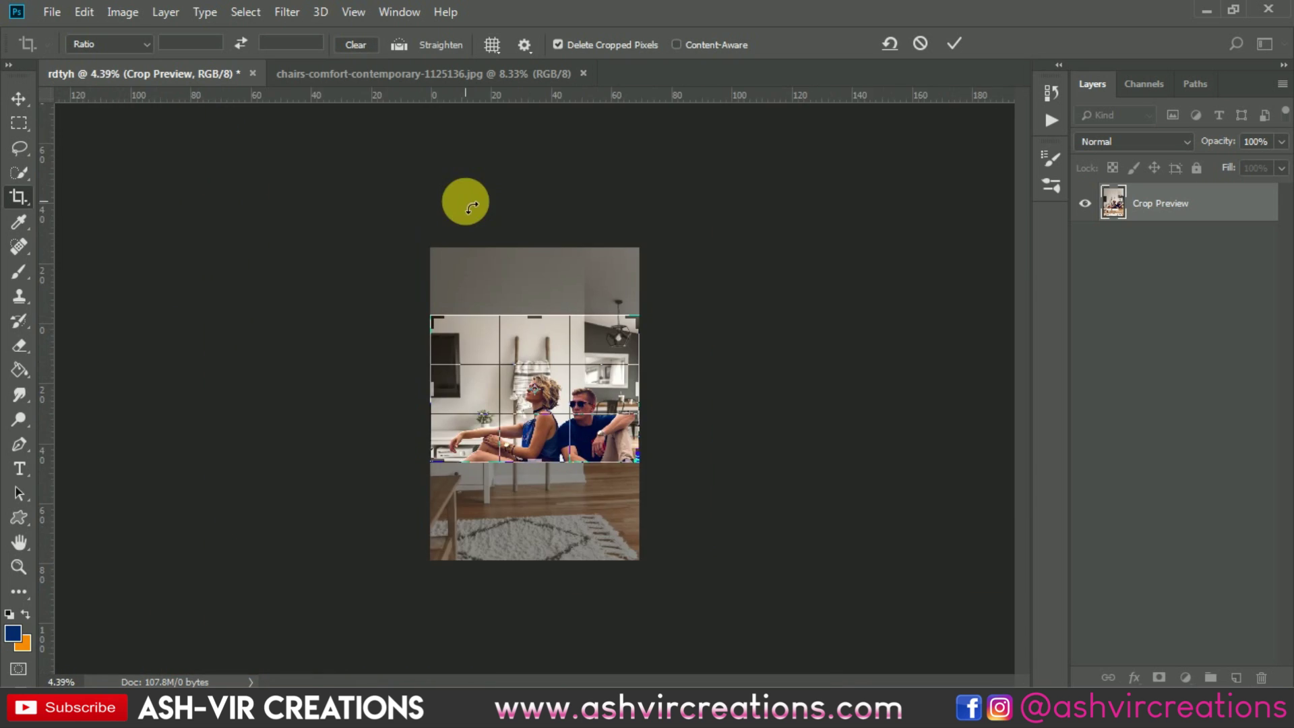
Extend the crop frame further upward and commit the squarer crop.
scroll(472, 216, "up", 3)
key("ctrl+r")
left_click_drag(536, 271, 537, 240)
scroll(557, 319, "up", 2)
key("ctrl+r")
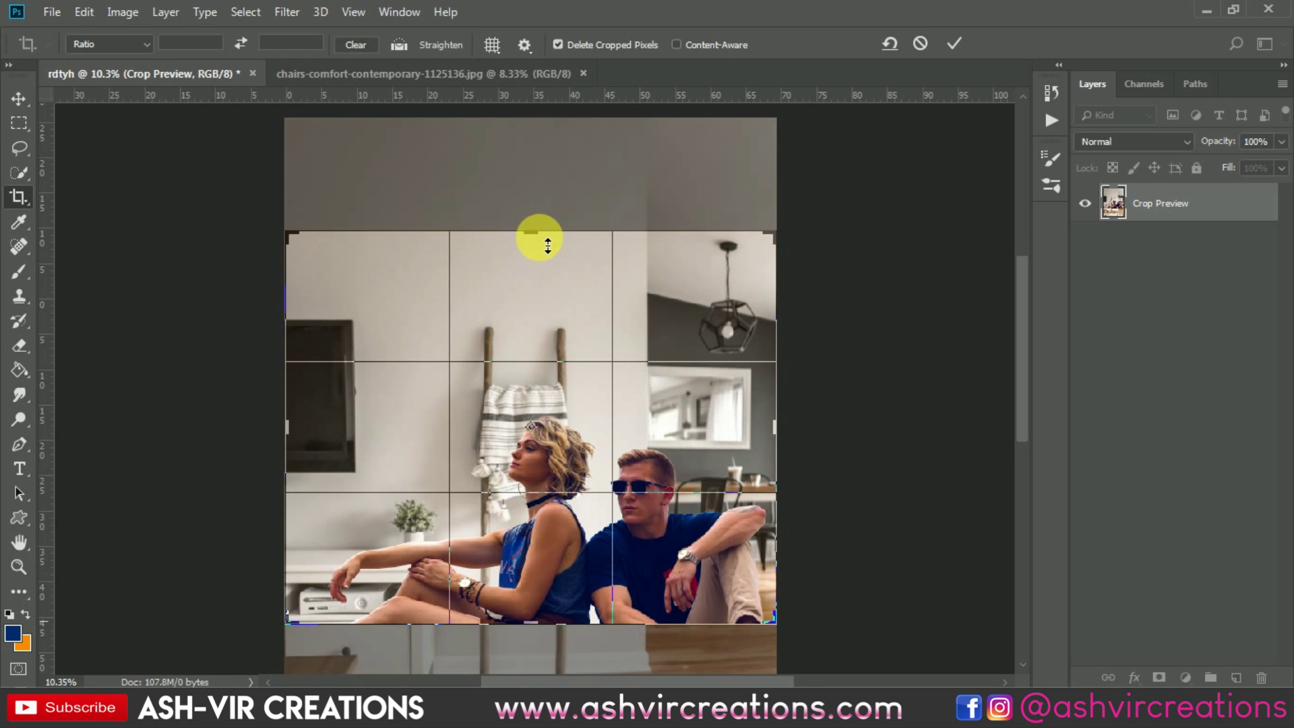
left_click(955, 42)
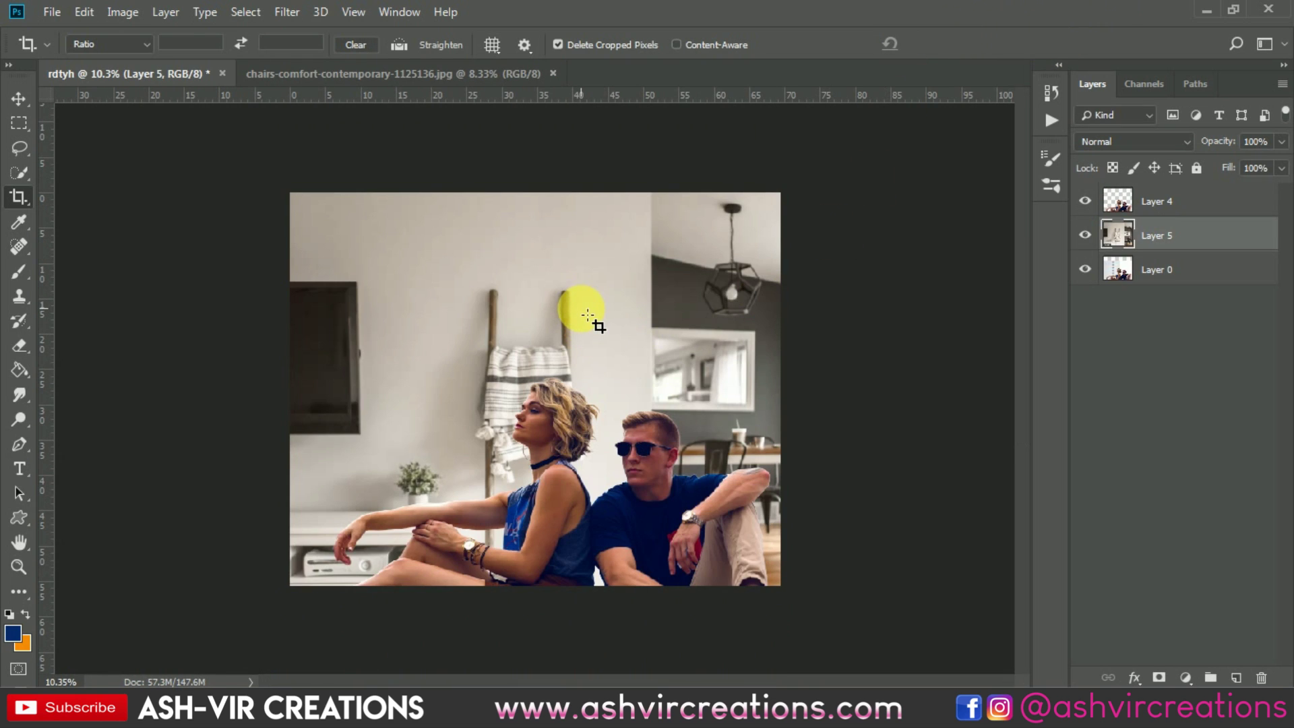
key("v")
key("ctrl+plus")
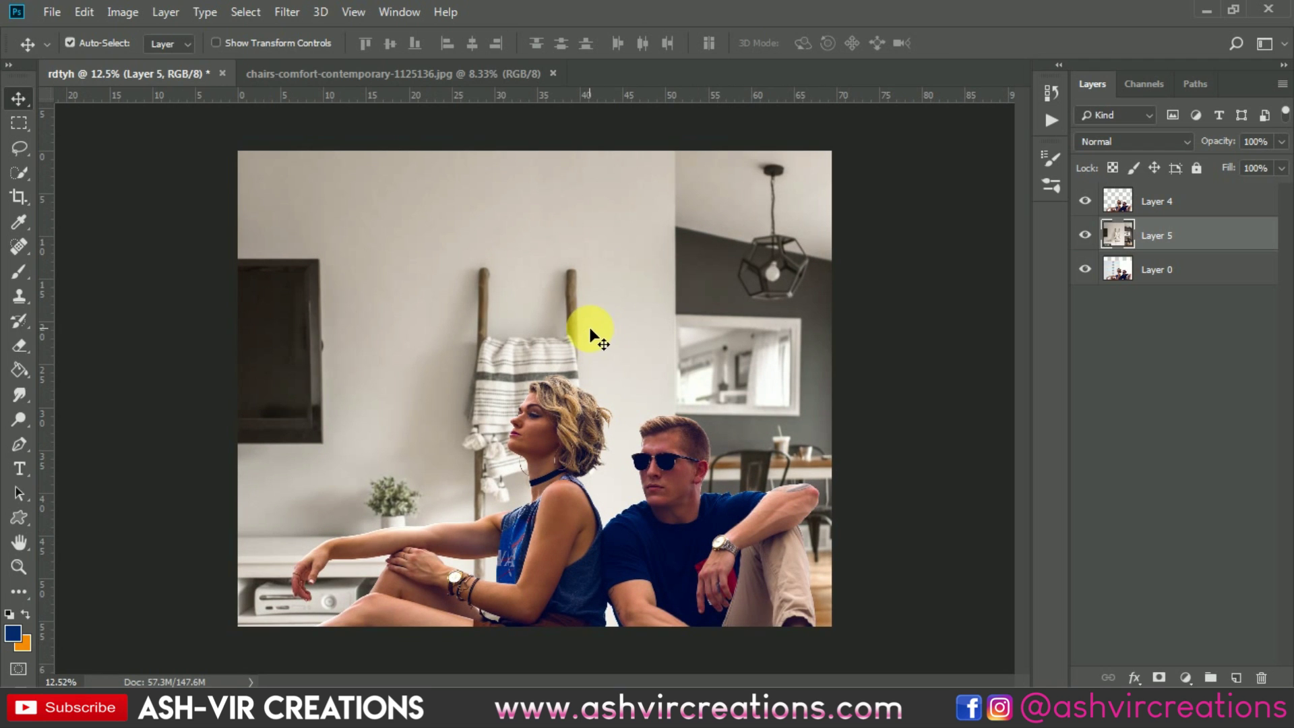
Select Layer 4 and Layer 5 and merge them into a single Layer 4.
left_click(1161, 202)
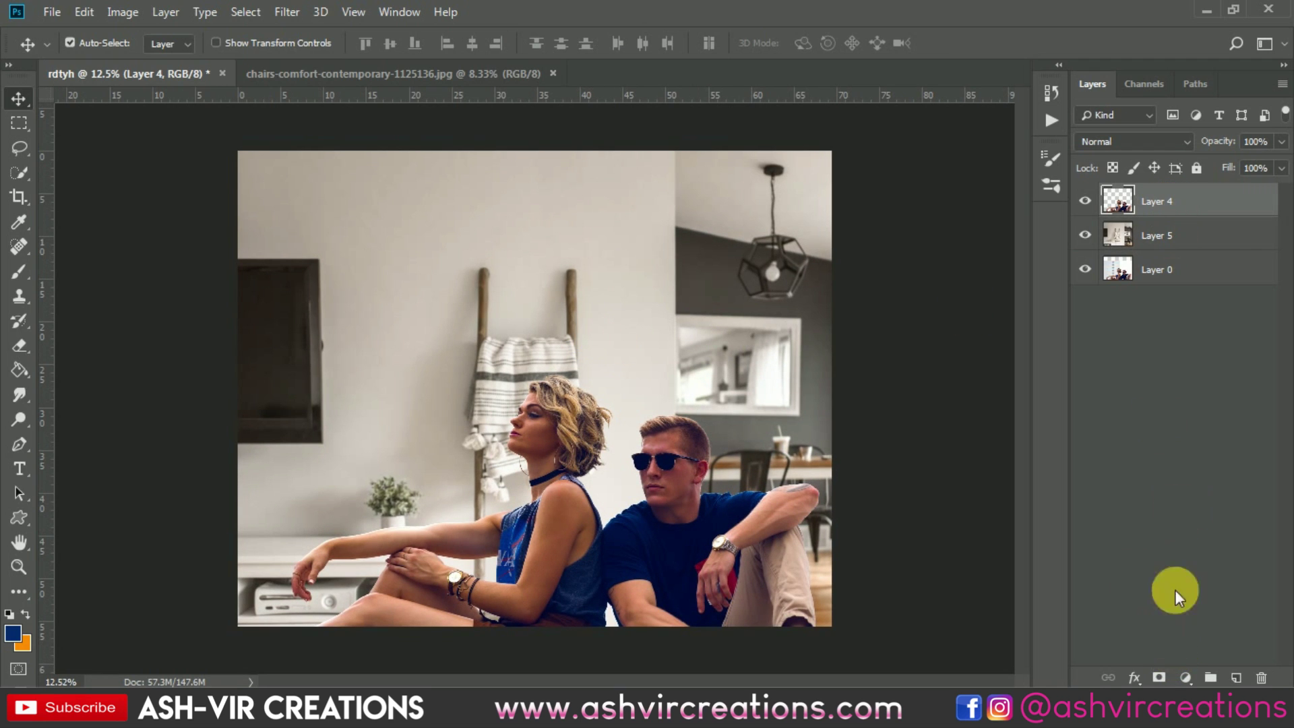
left_click(1193, 233, "ctrl")
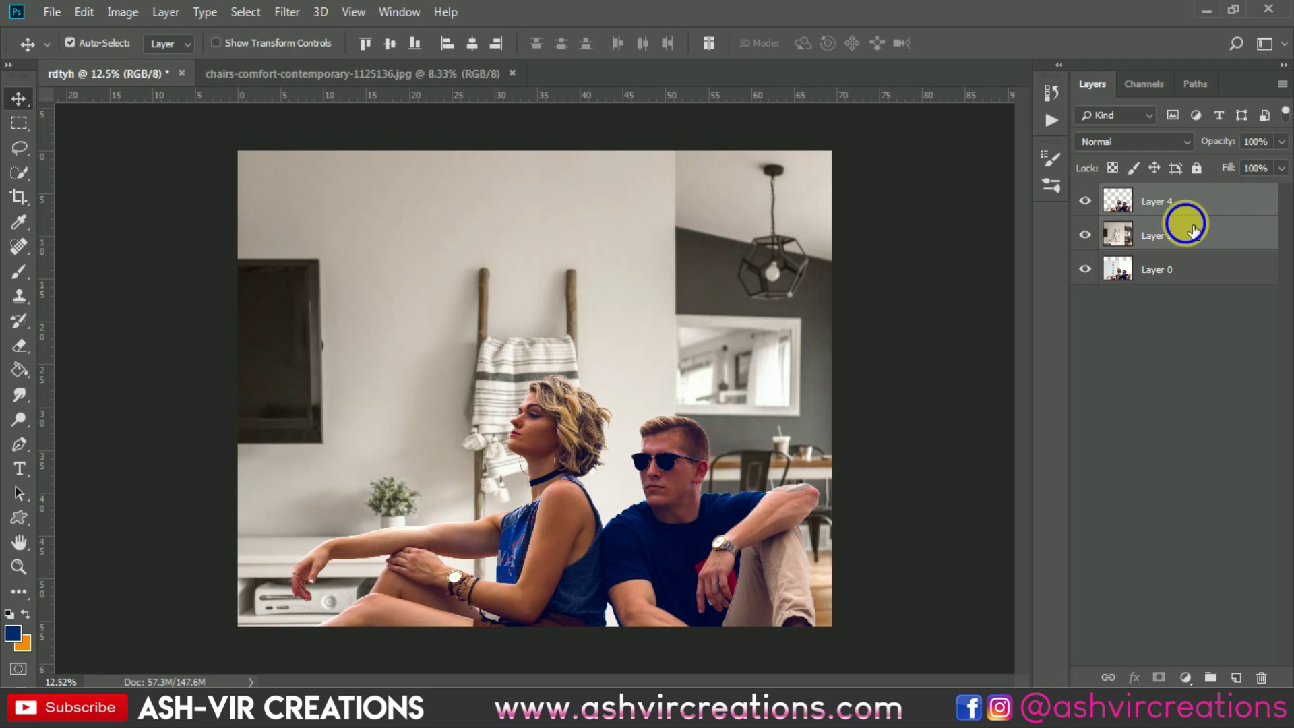
right_click(1195, 233)
left_click(1001, 525)
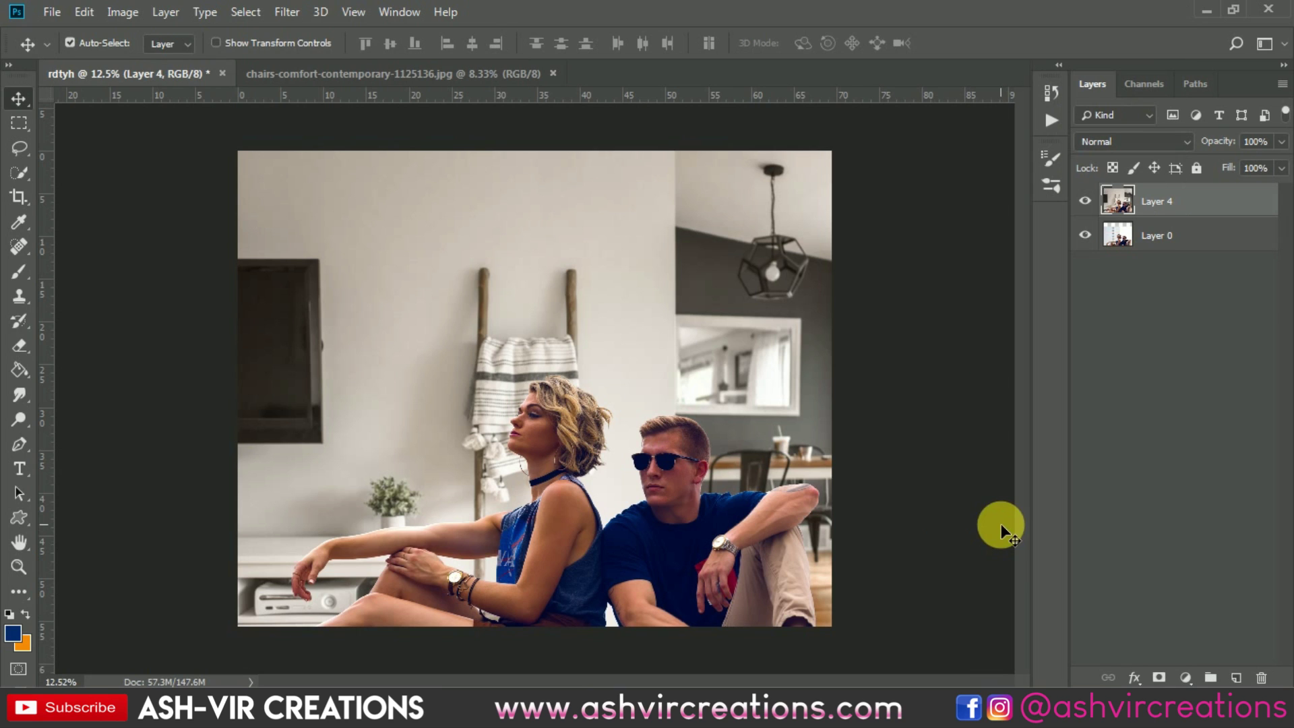
Launch the Camera Raw Filter on the merged layer and show its presets.
left_click(296, 14)
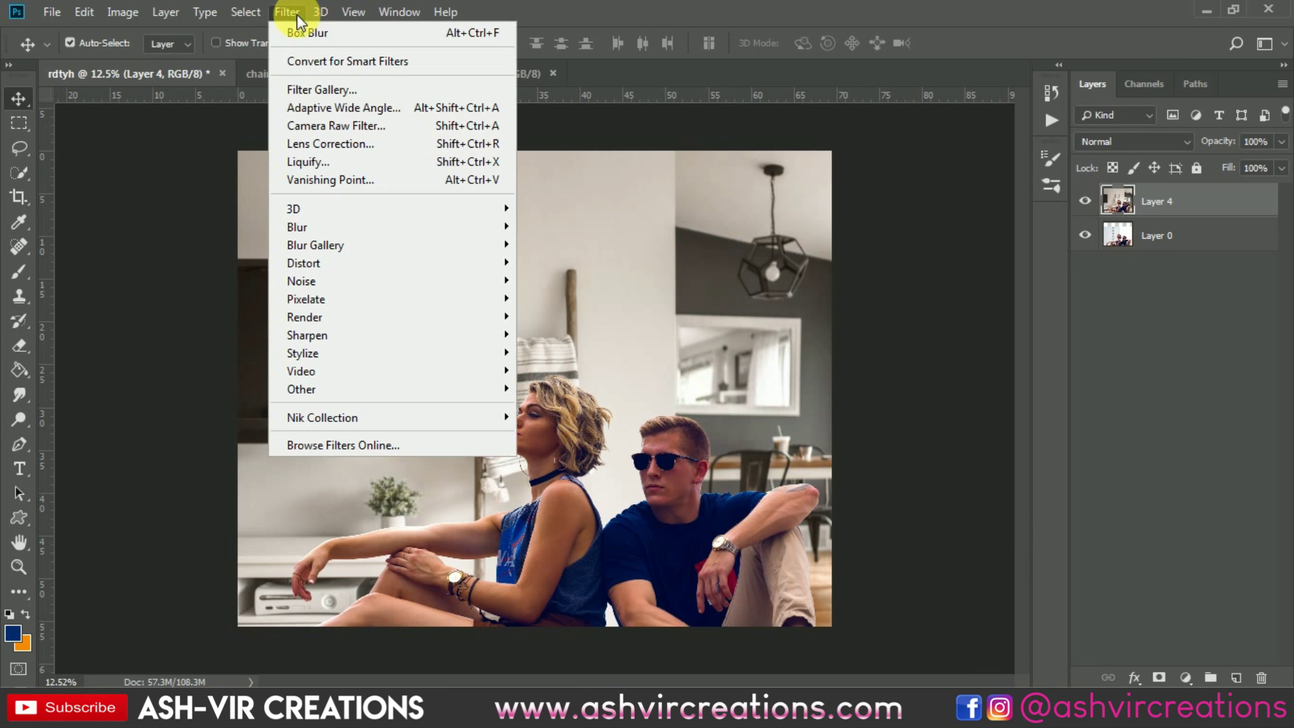
left_click(321, 128)
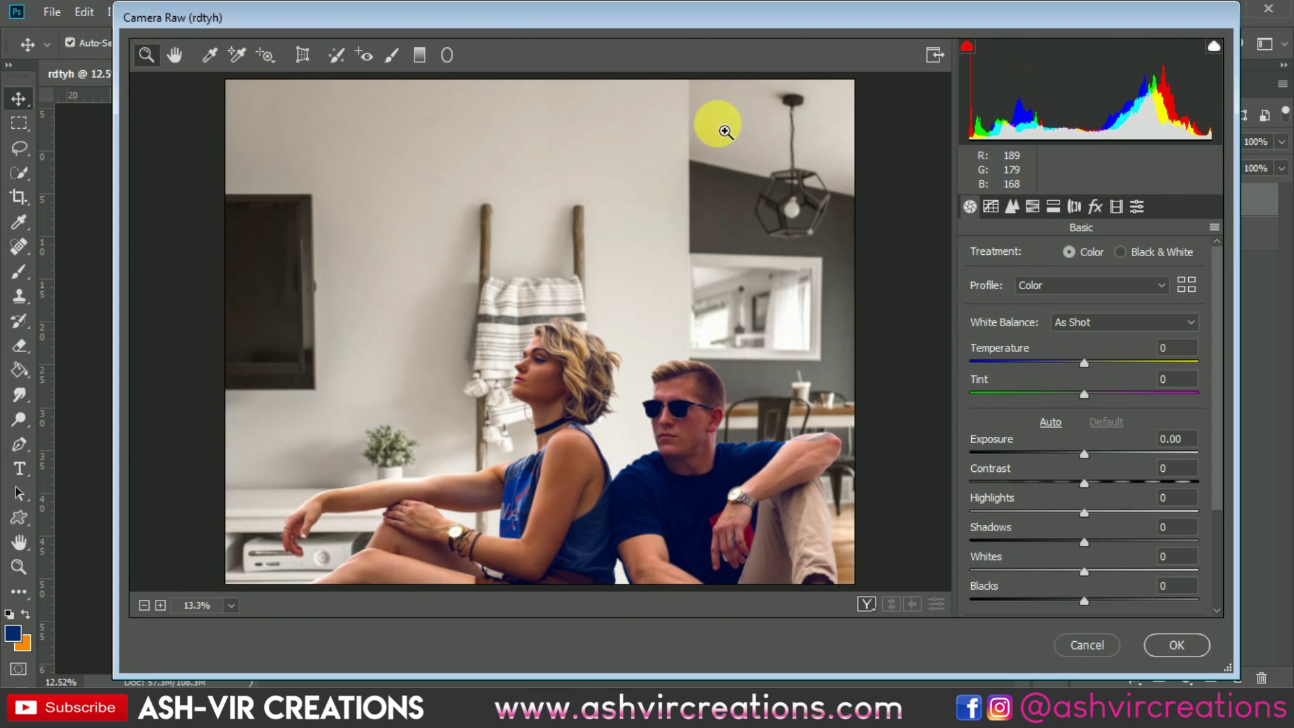
left_click(1137, 206)
left_click_drag(1215, 260, 1219, 300)
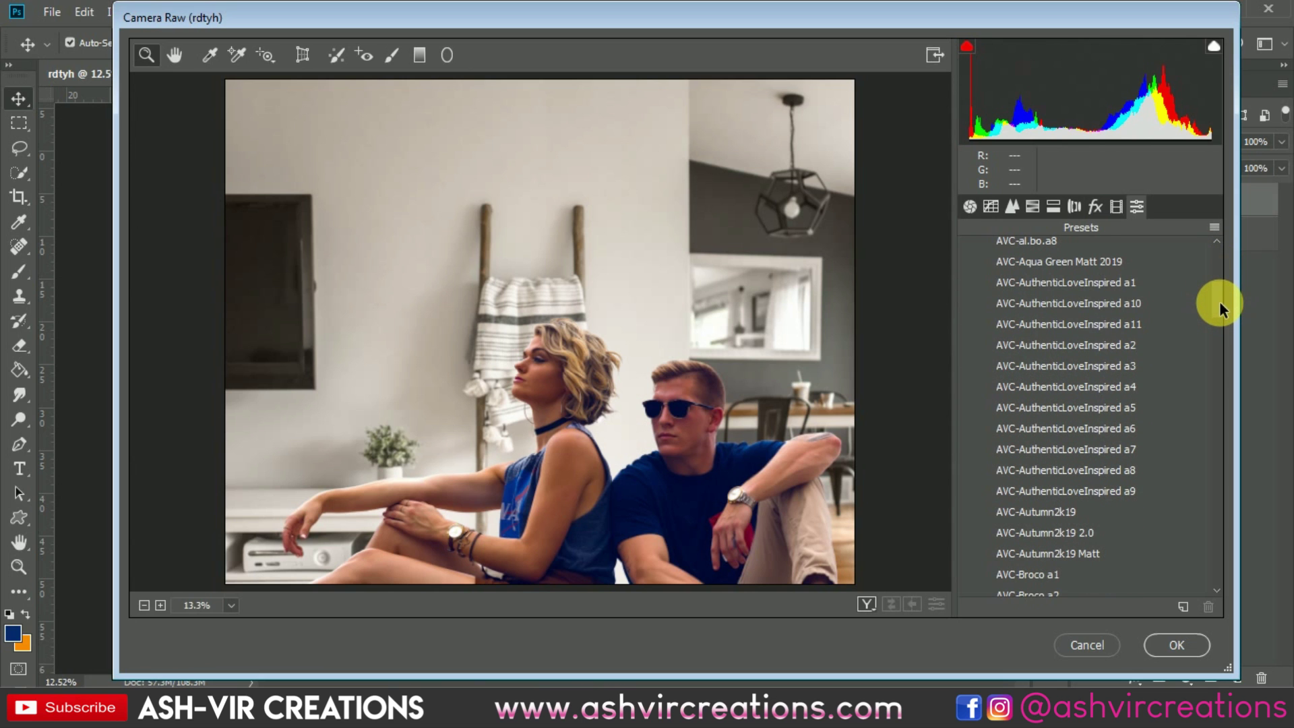
Try the AuthenticLoveInspired a1, Aqua Green Matt 2019 and a10 presets, settling on AVC-AuthenticLoveInspired a7.
left_click(1043, 283)
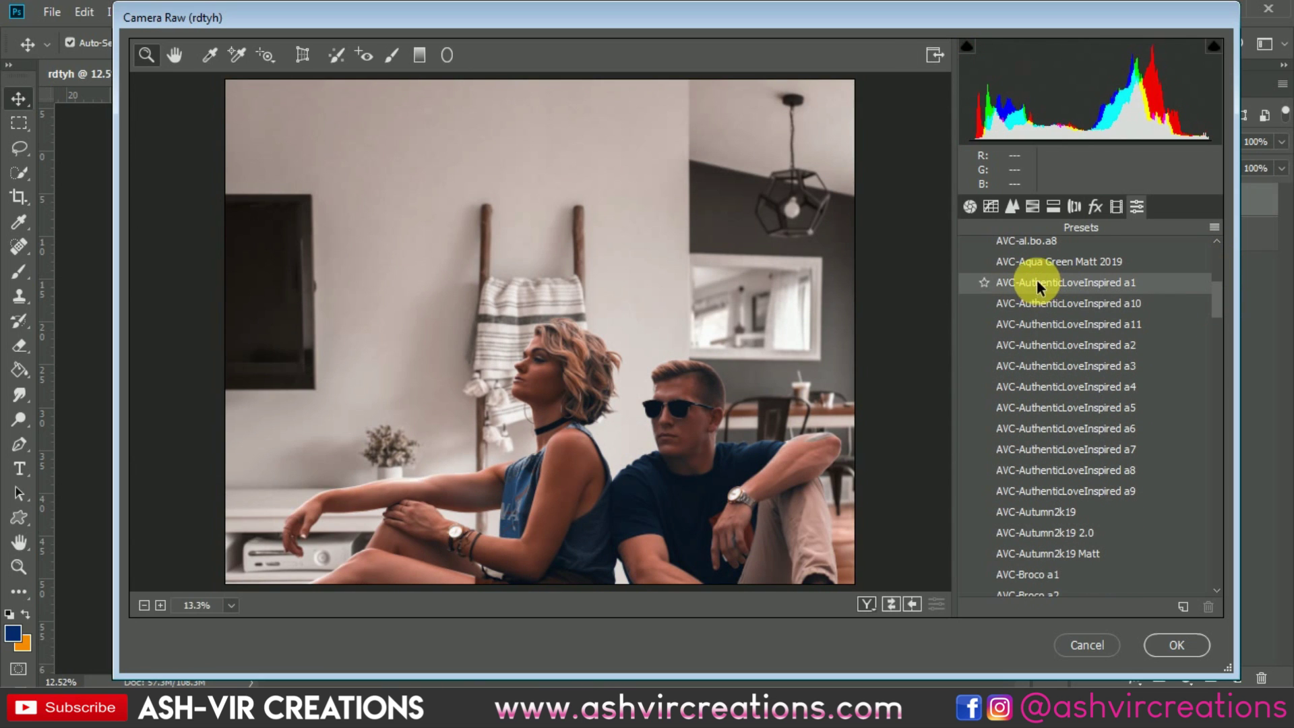
left_click(1036, 265)
left_click(1037, 284)
left_click(1038, 303)
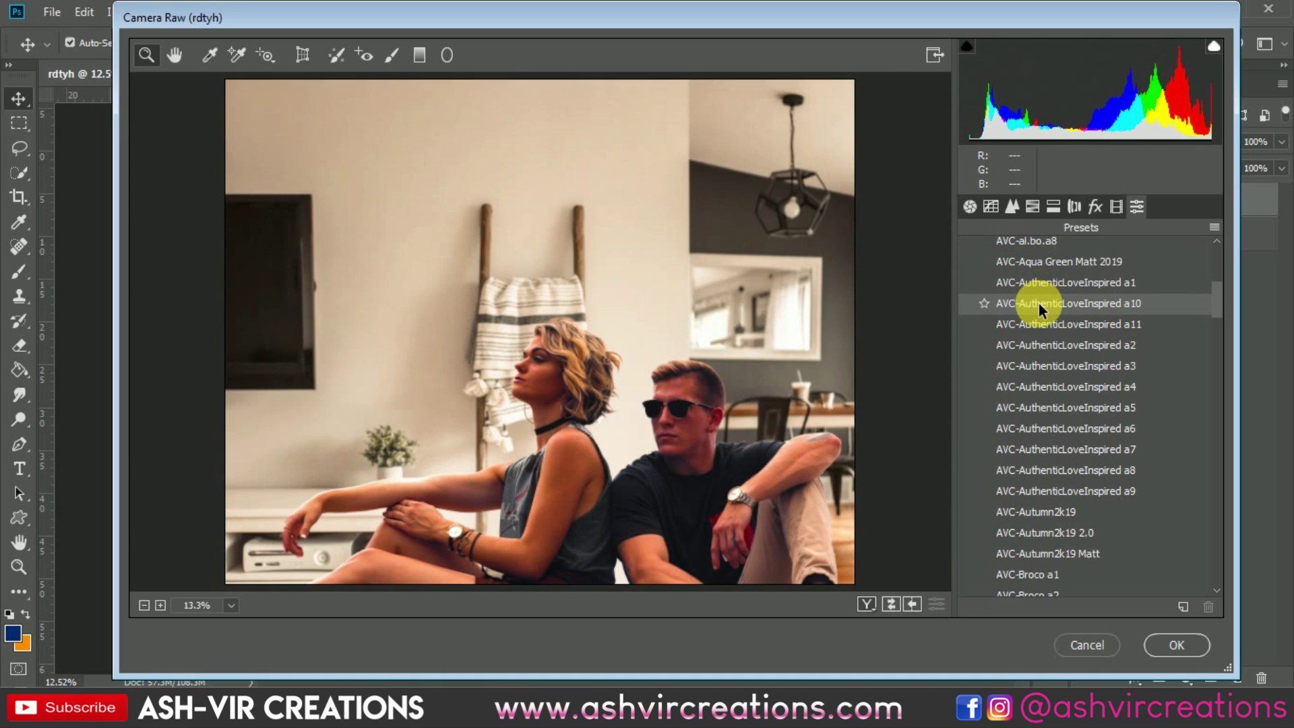
left_click(1038, 303)
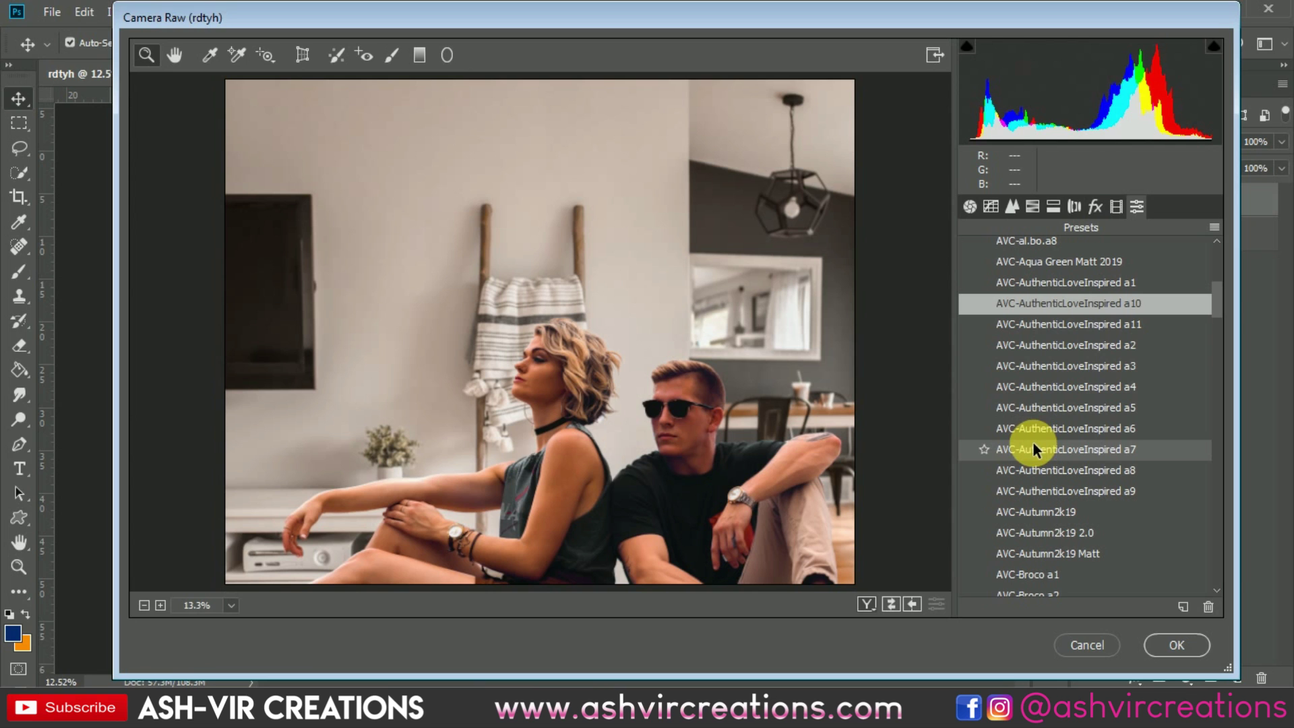
left_click(1036, 451)
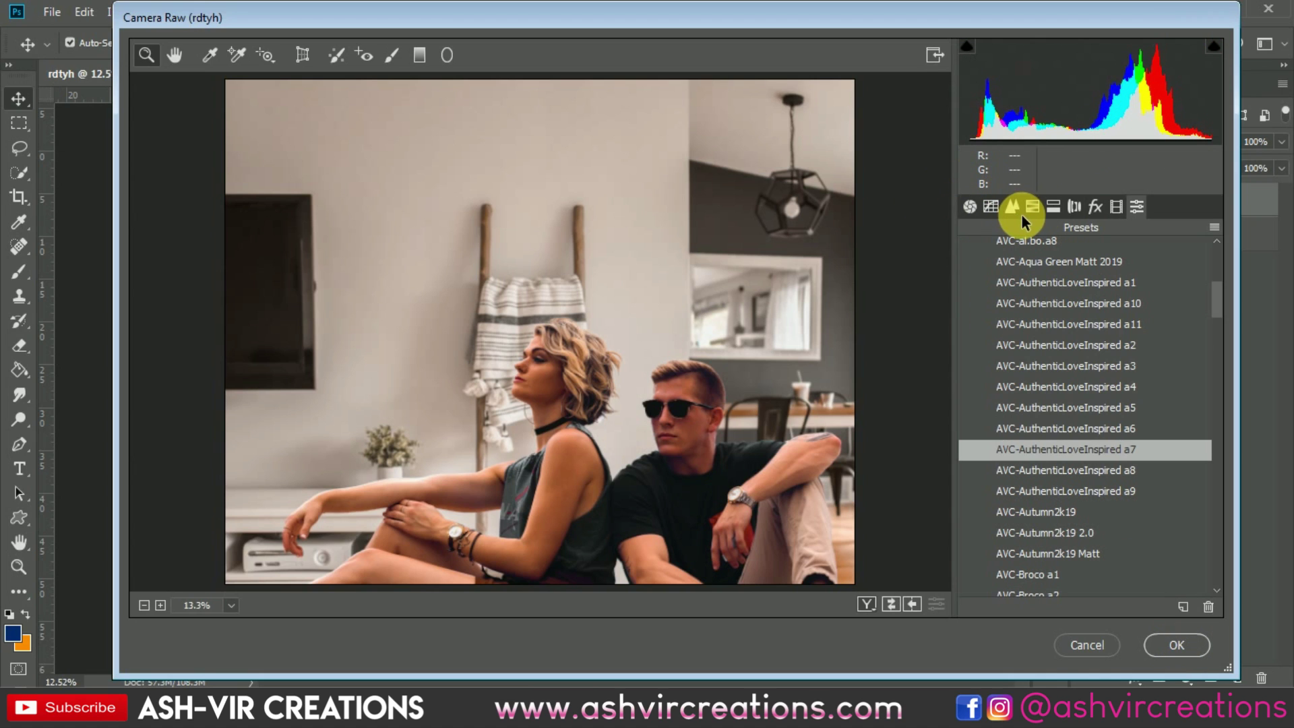
Add a -48 Highlight Priority post-crop vignette in the Effects panel.
left_click(1096, 206)
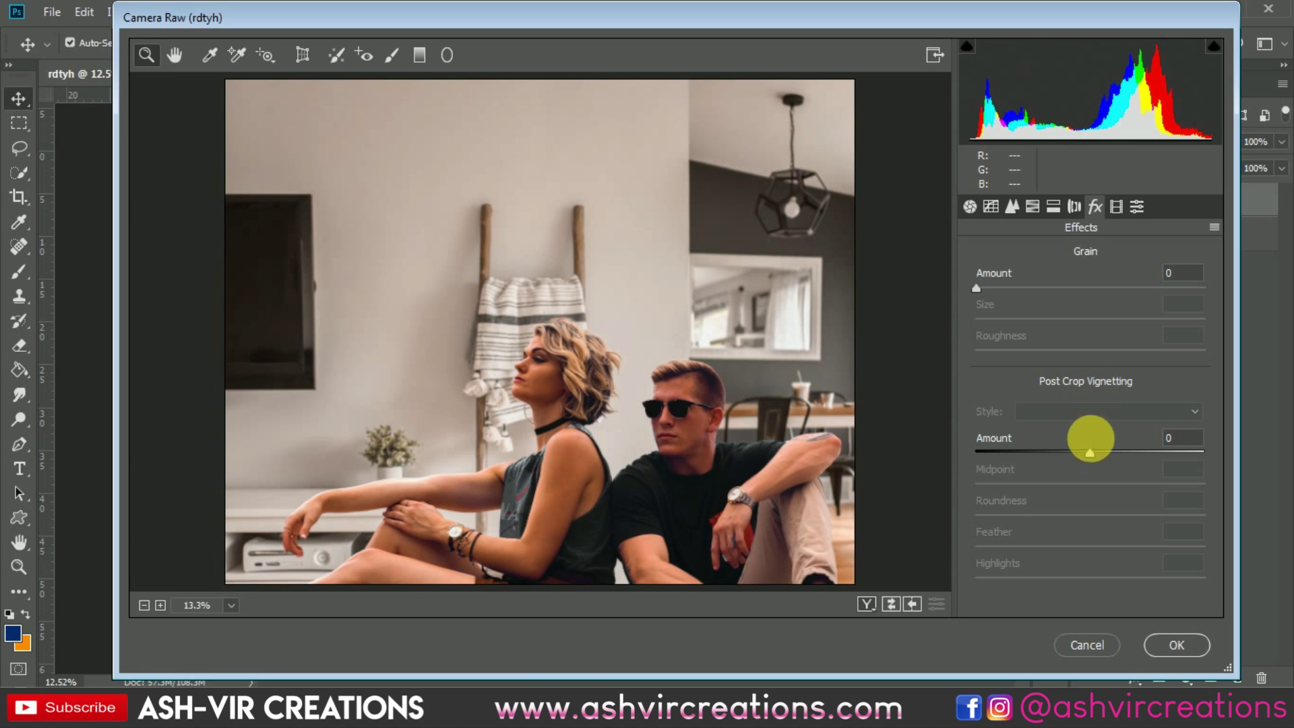
left_click_drag(1087, 459, 1059, 486)
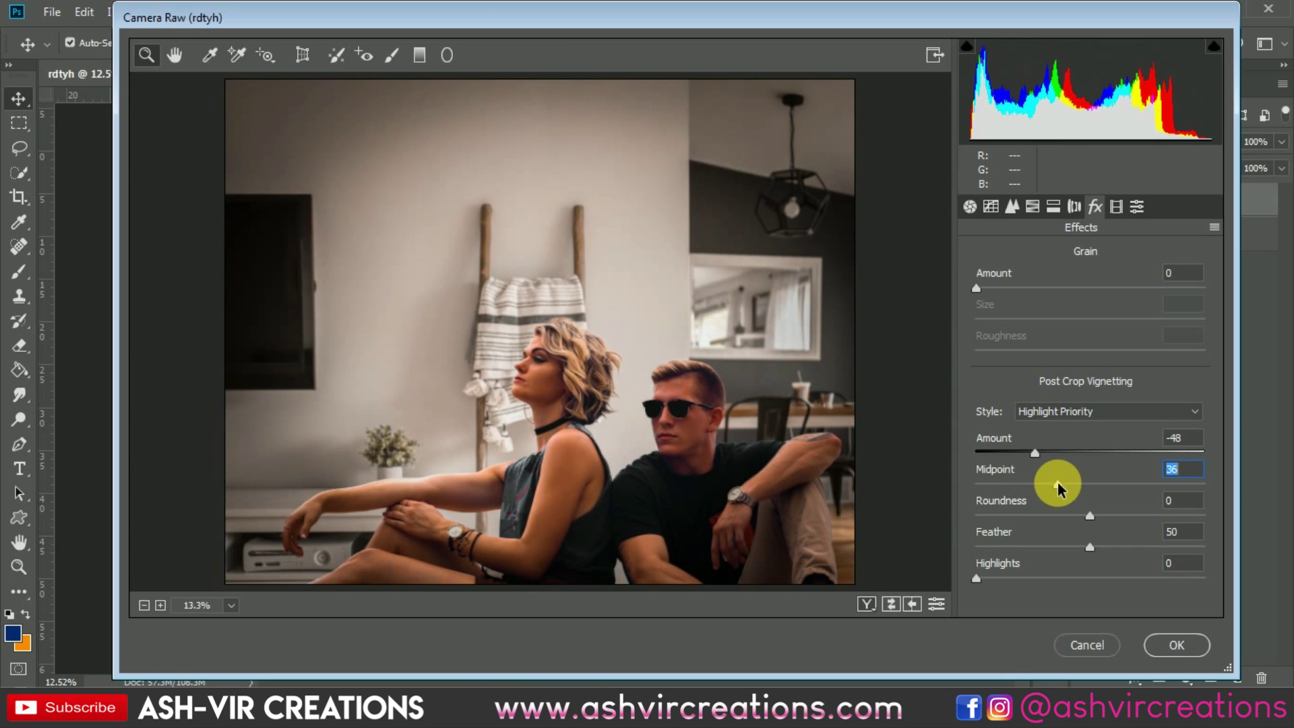
left_click(1054, 207)
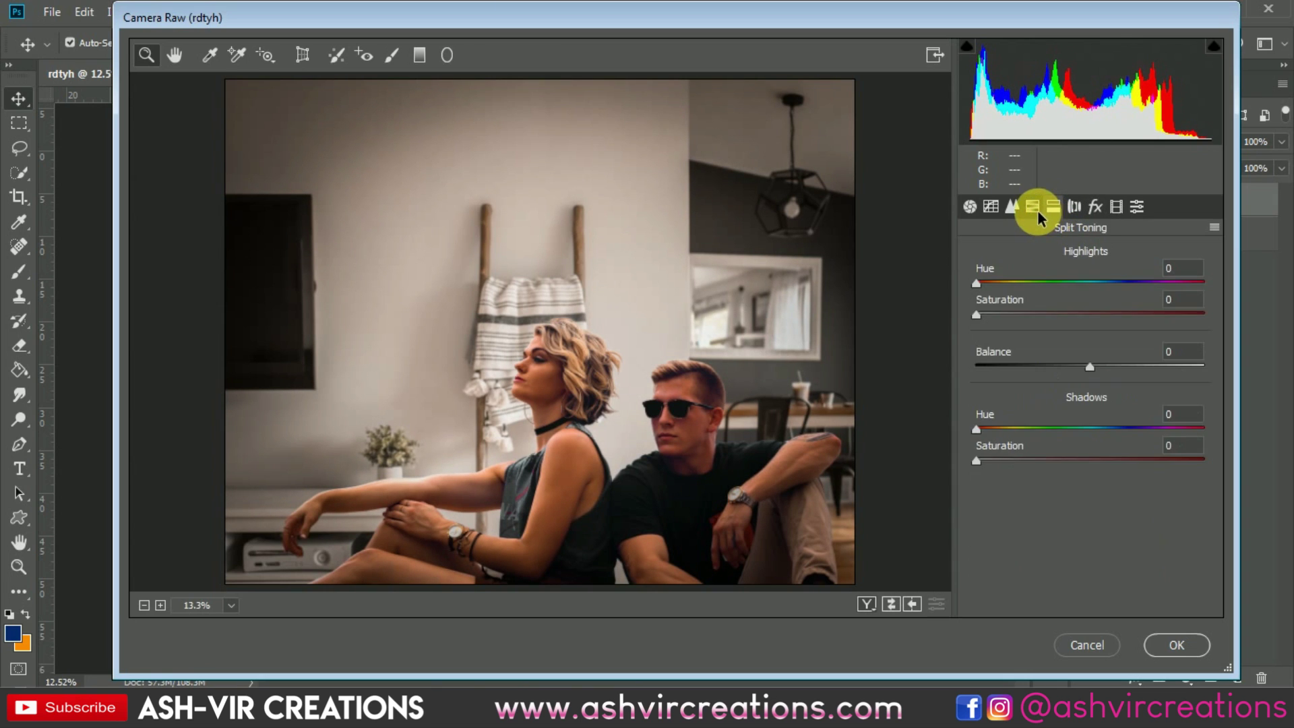
Lower the Reds HSL saturation to -11 and apply the Camera Raw grade with OK.
left_click(1037, 209)
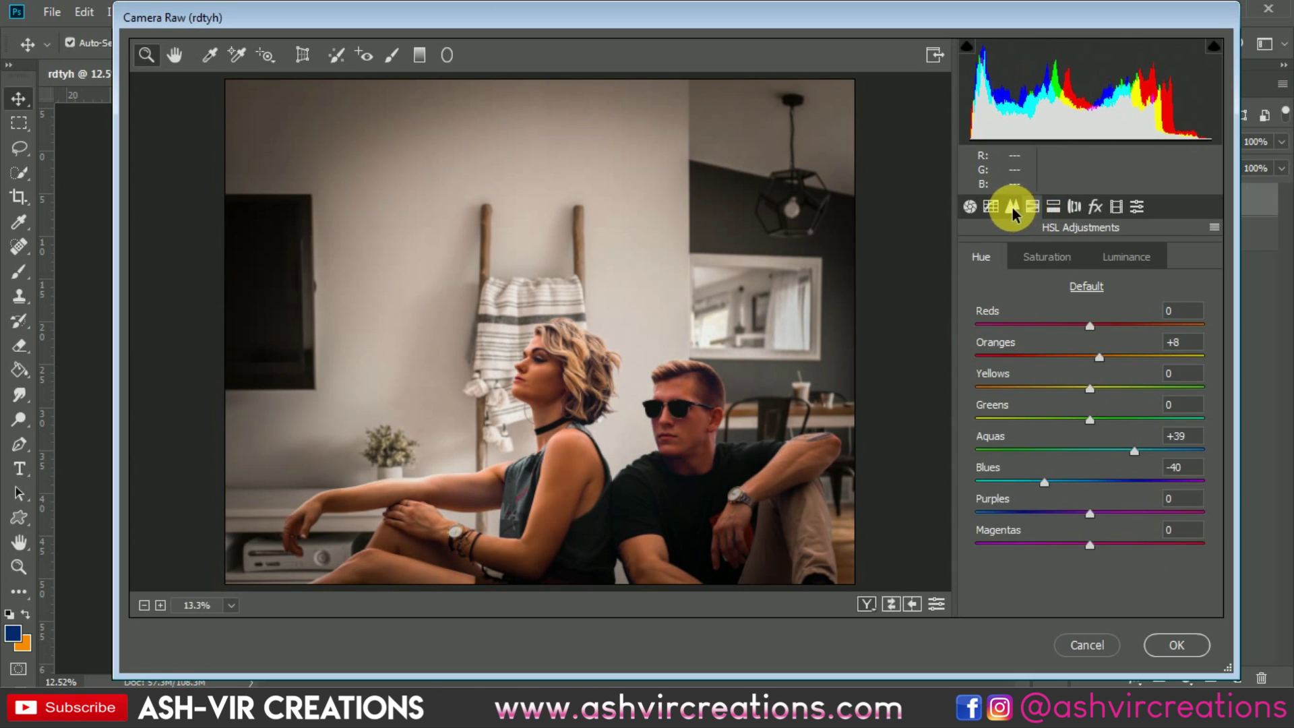
left_click(1013, 208)
left_click(1033, 207)
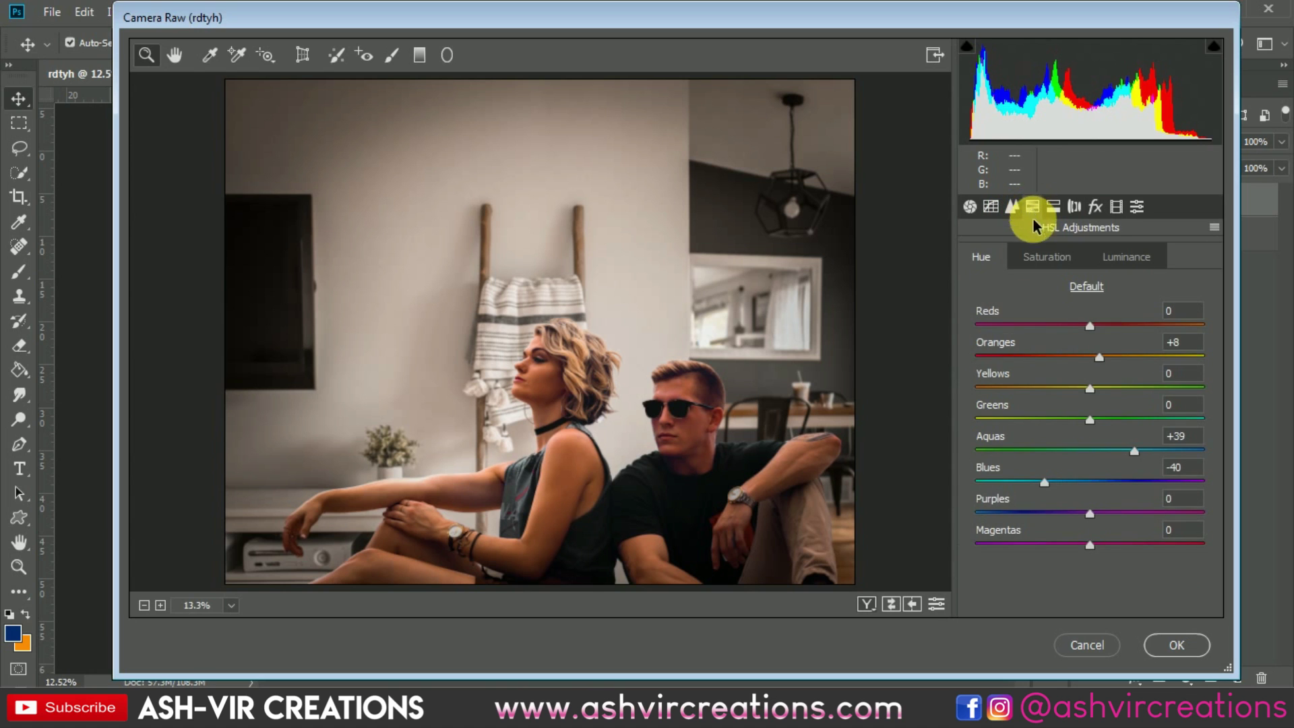
left_click(1049, 256)
mouse_move(1089, 326)
left_mouse_down()
mouse_move(1057, 324)
mouse_move(1078, 330)
left_mouse_up()
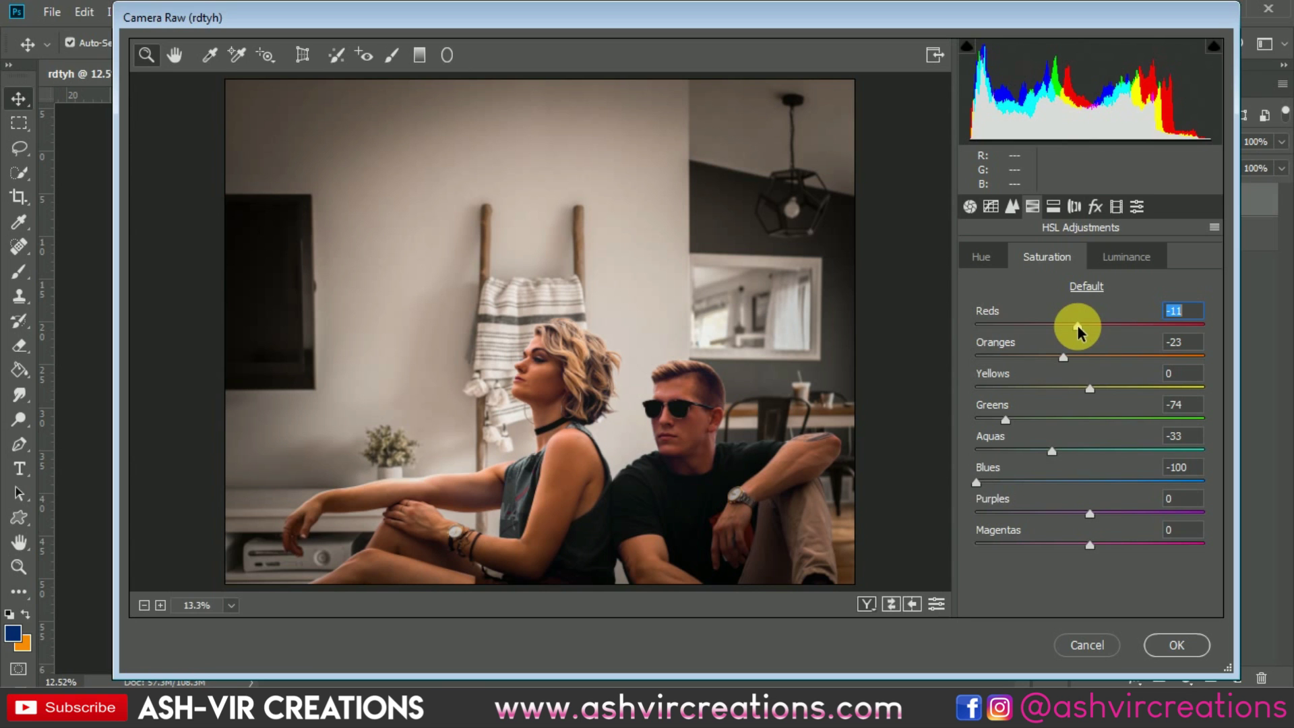
left_click(1166, 644)
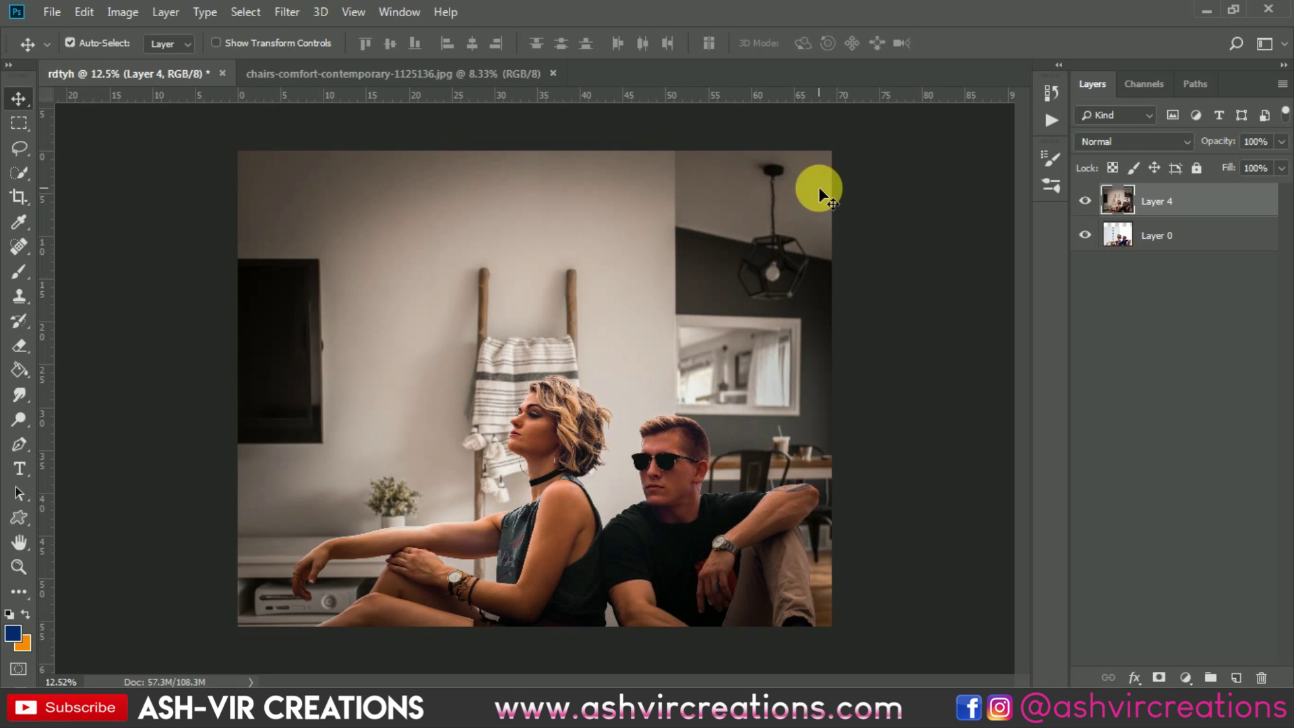
left_click(1086, 200)
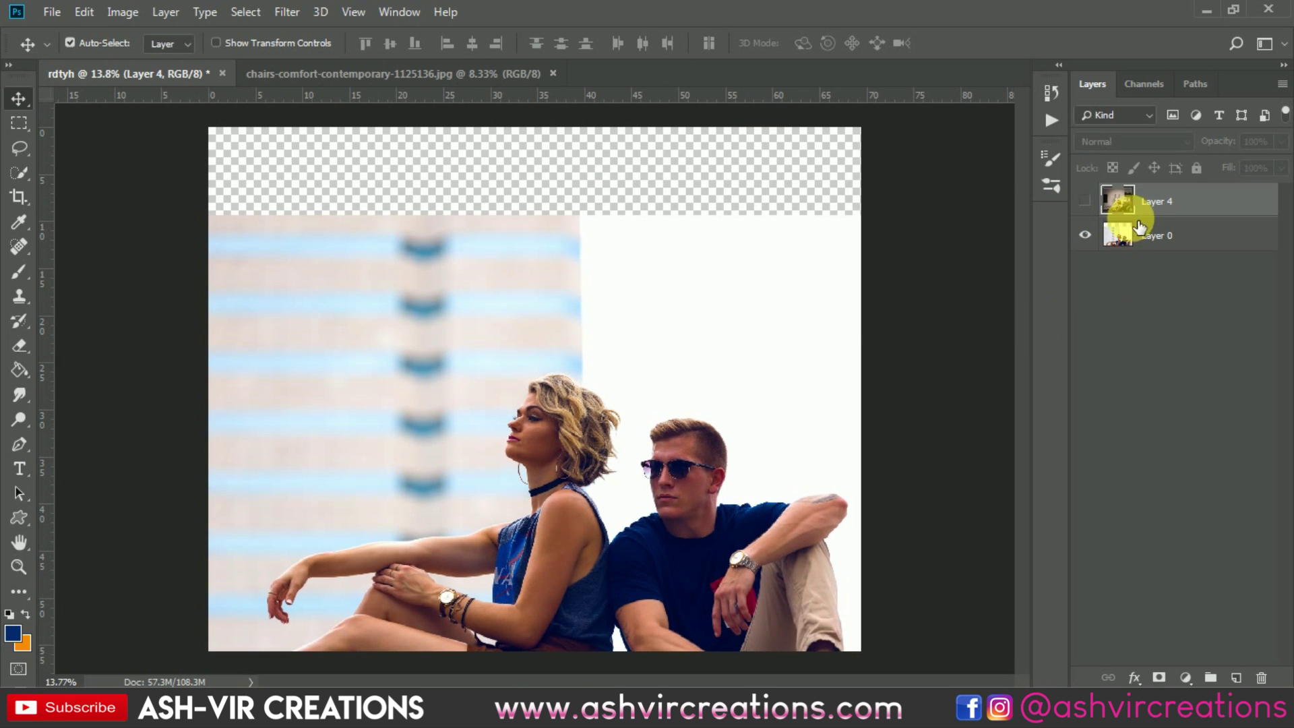
left_click(1085, 200)
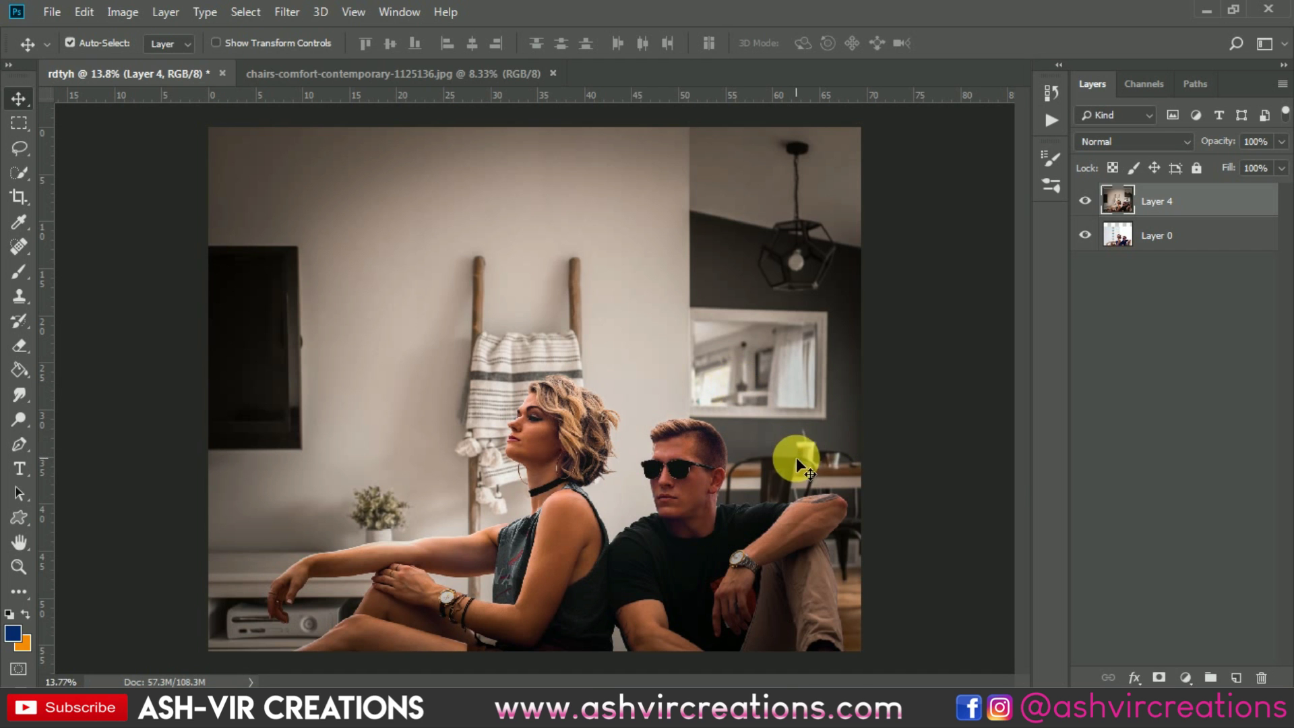
scroll(795, 454, "up", 2)
mouse_move(868, 421)
left_mouse_down()
mouse_move(914, 398)
mouse_move(885, 420)
left_mouse_up()
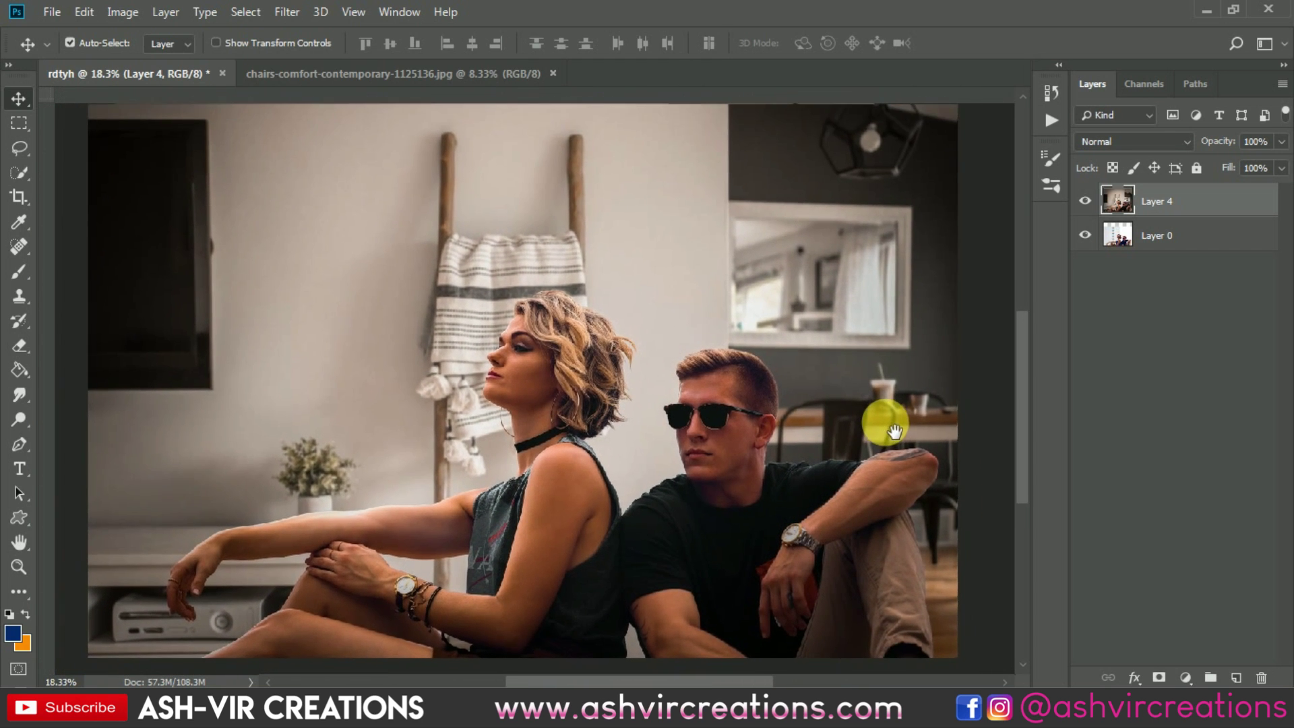
key("ctrl+r")
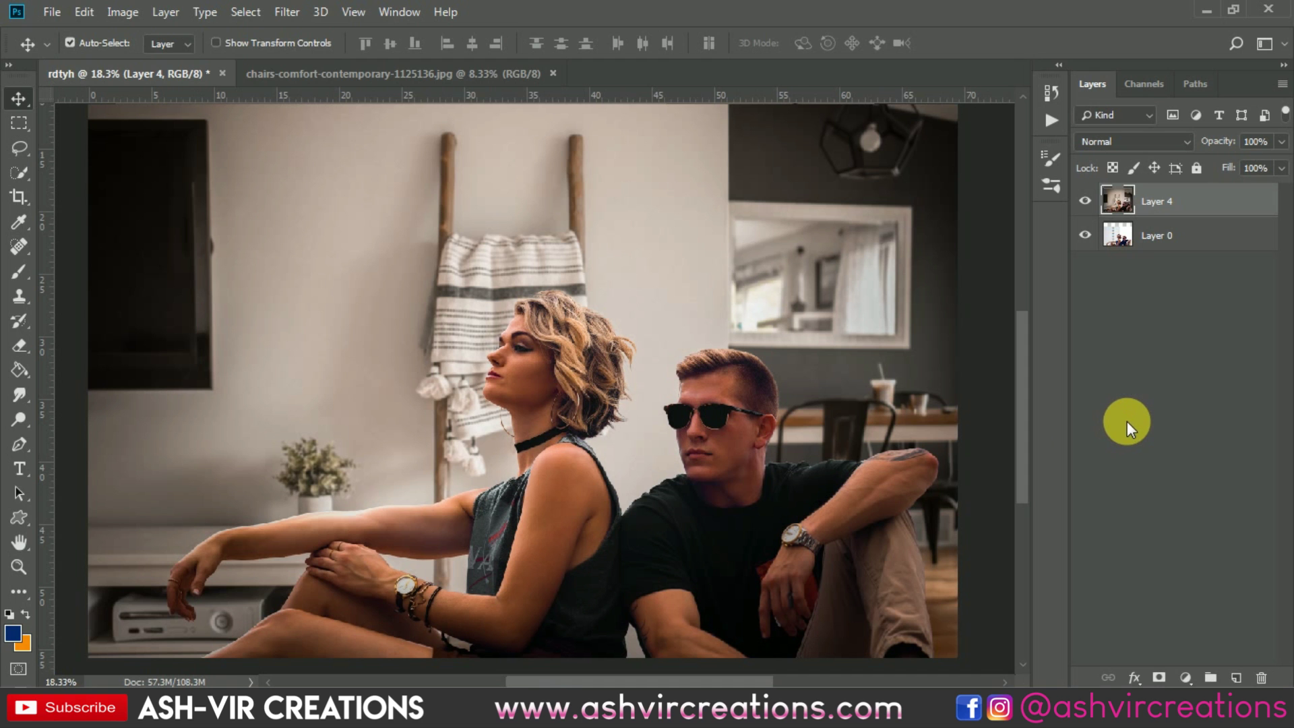
left_click(1086, 201)
left_click(1092, 202)
left_click(1092, 202)
left_click(1092, 202)
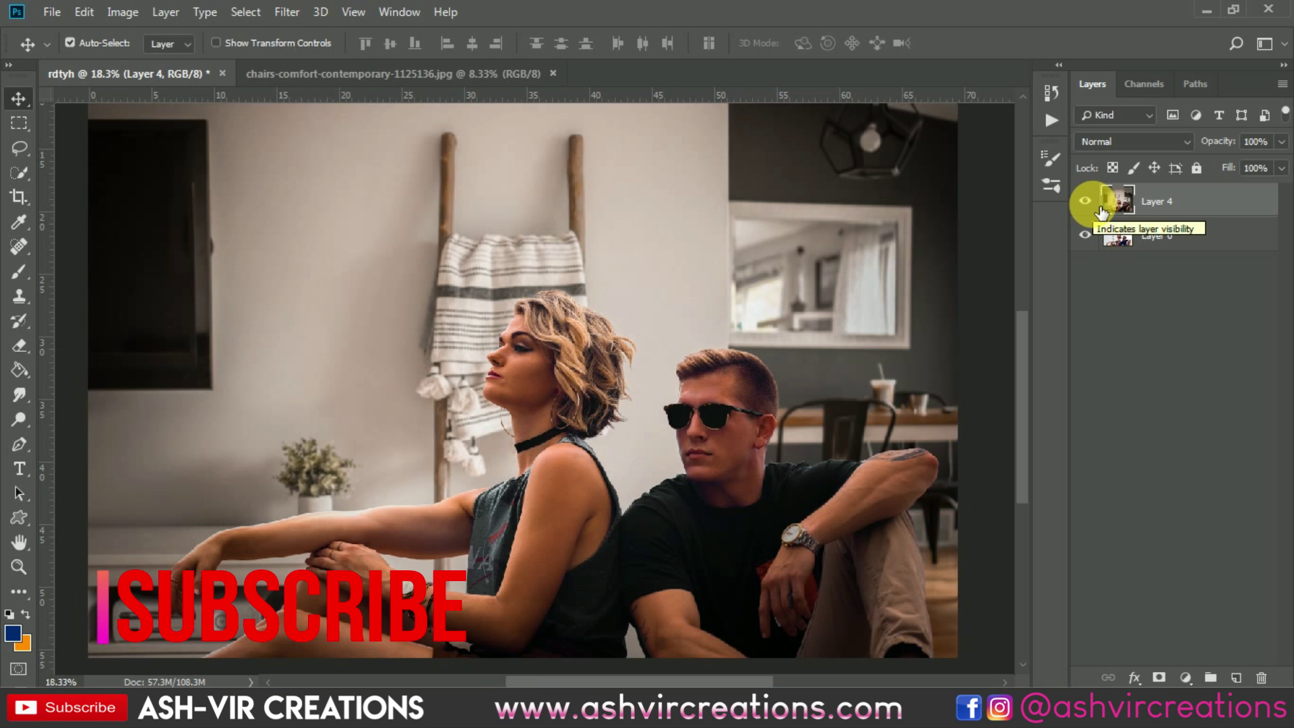
left_click(1098, 206)
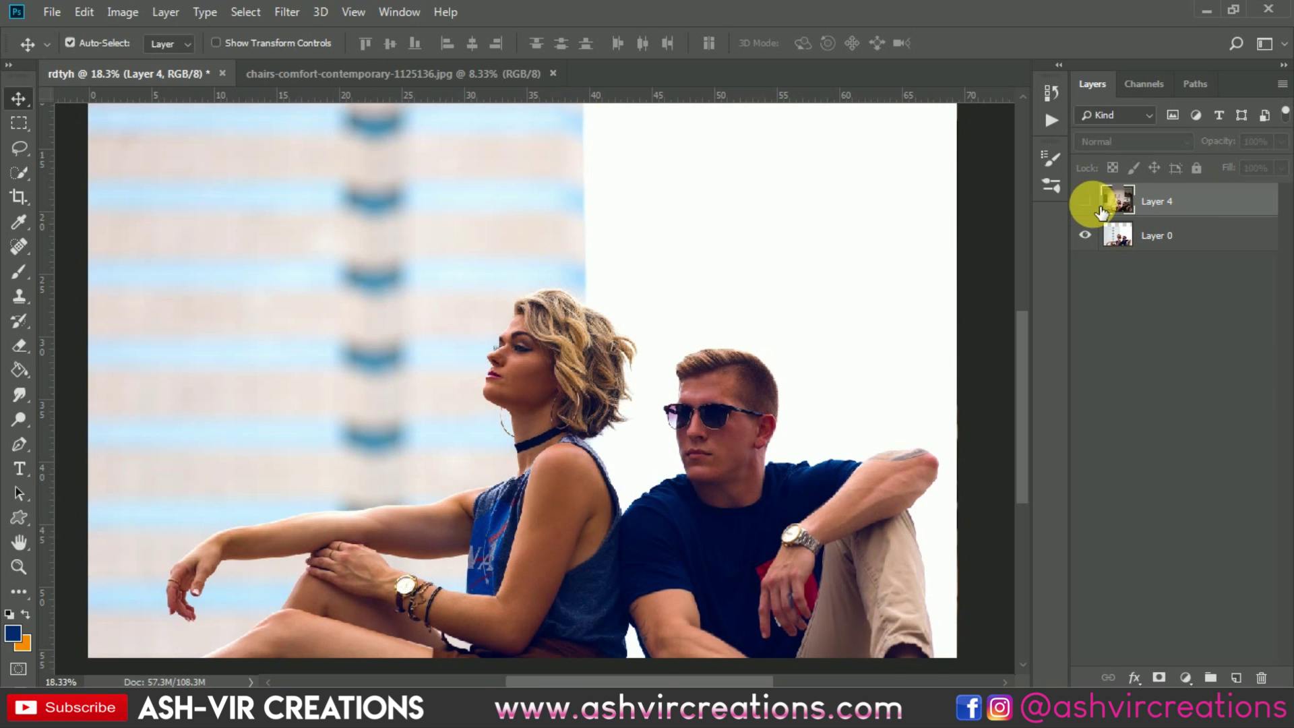
left_click(1097, 206)
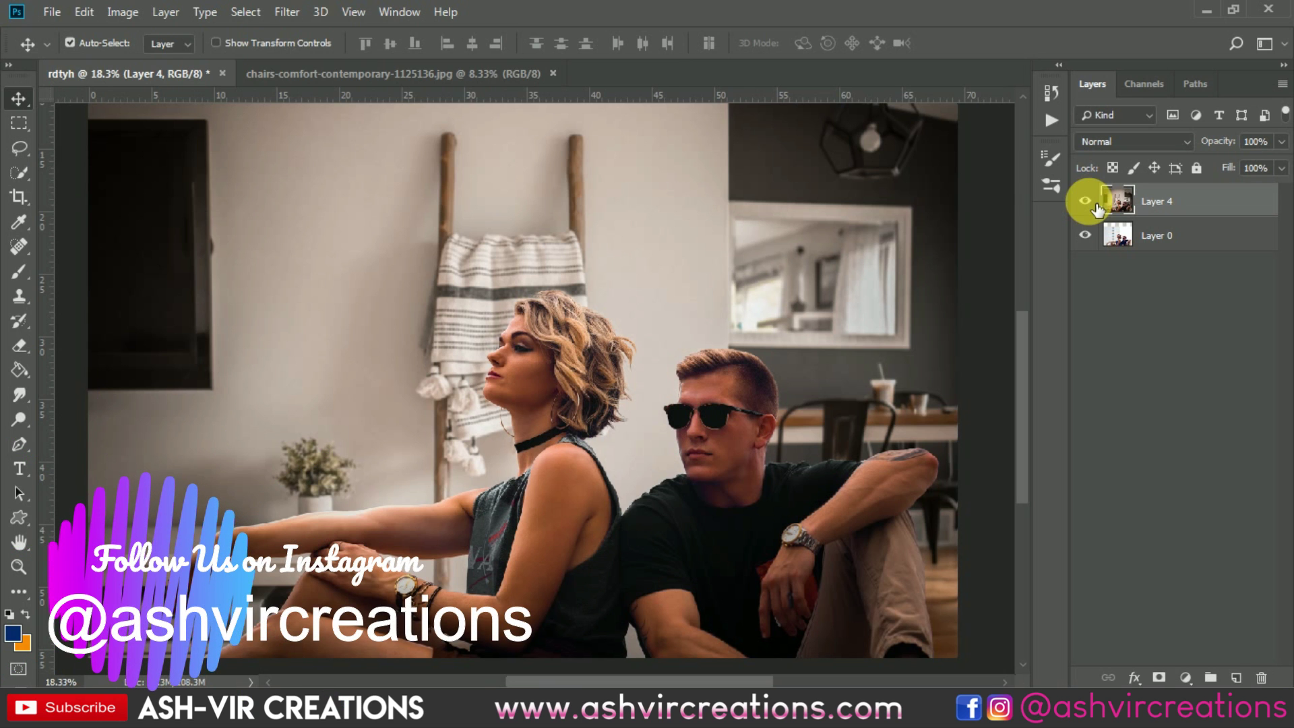
left_click(1097, 203)
left_click(1096, 204)
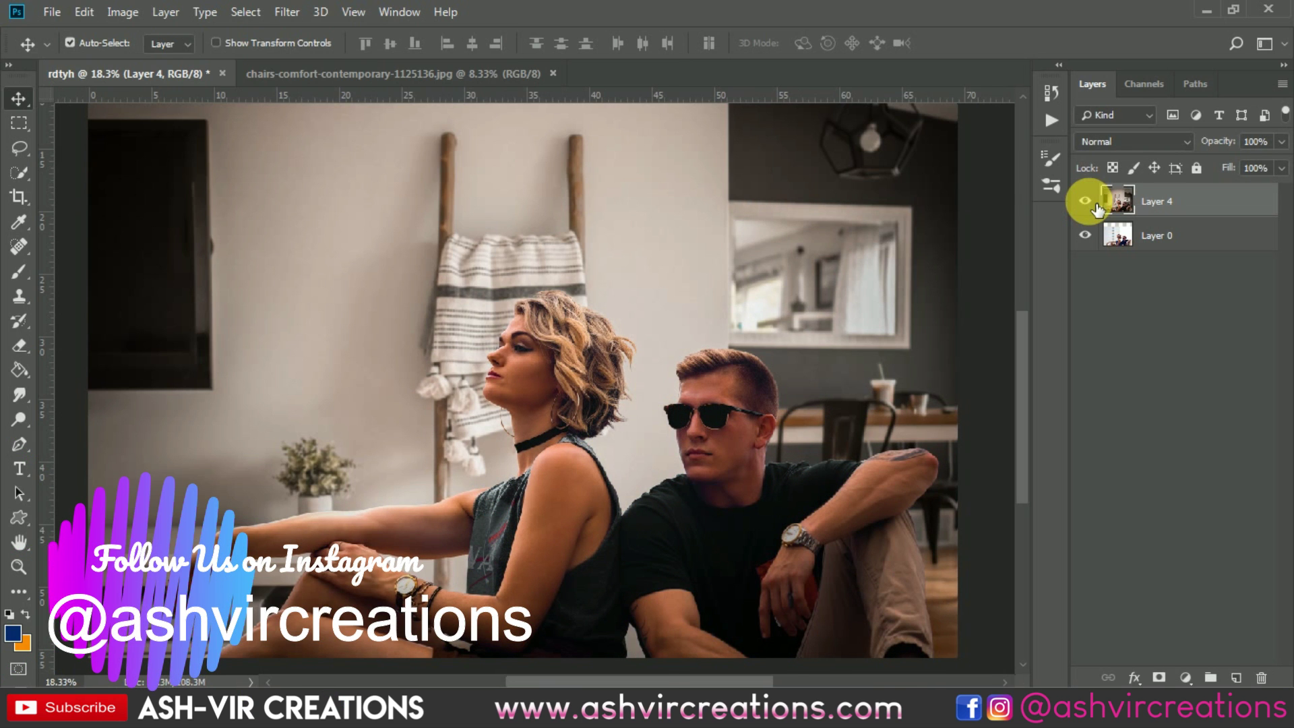